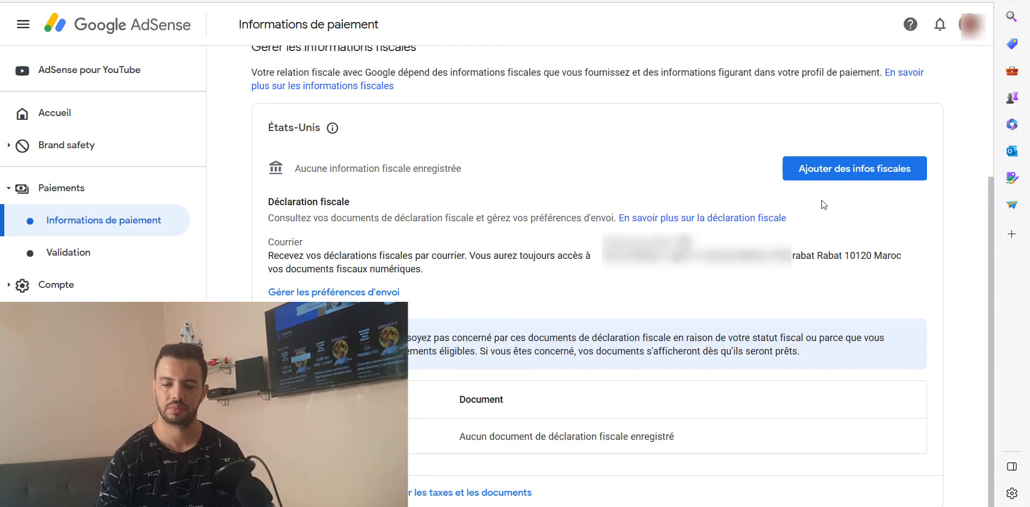
Step: Begin the US tax form via Ajouter des infos fiscales and confirm identity with the account password
click(847, 178)
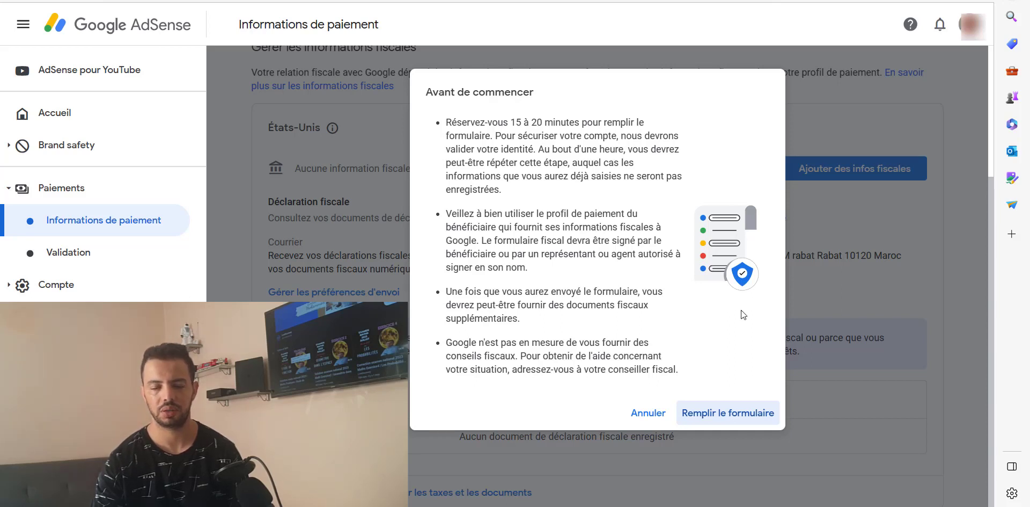
click(731, 413)
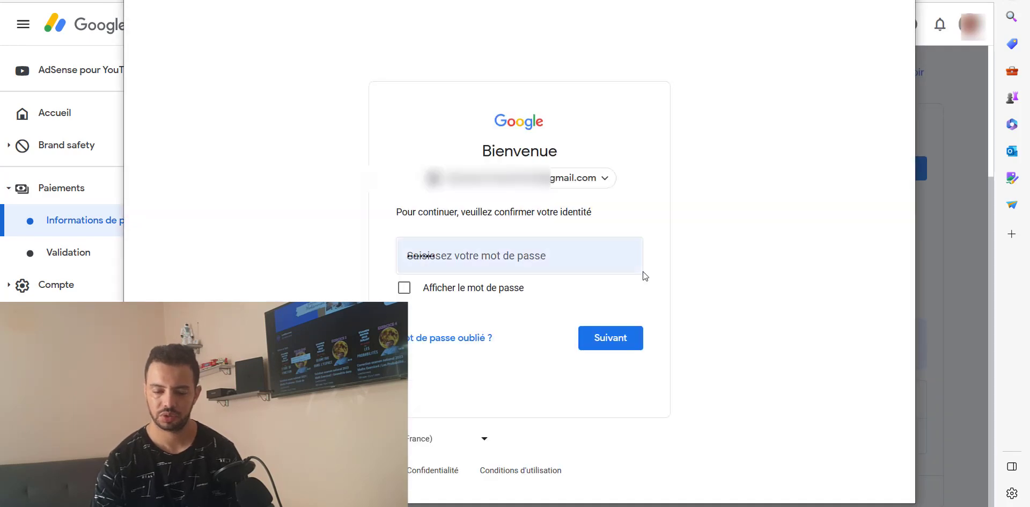
click(599, 349)
click(598, 349)
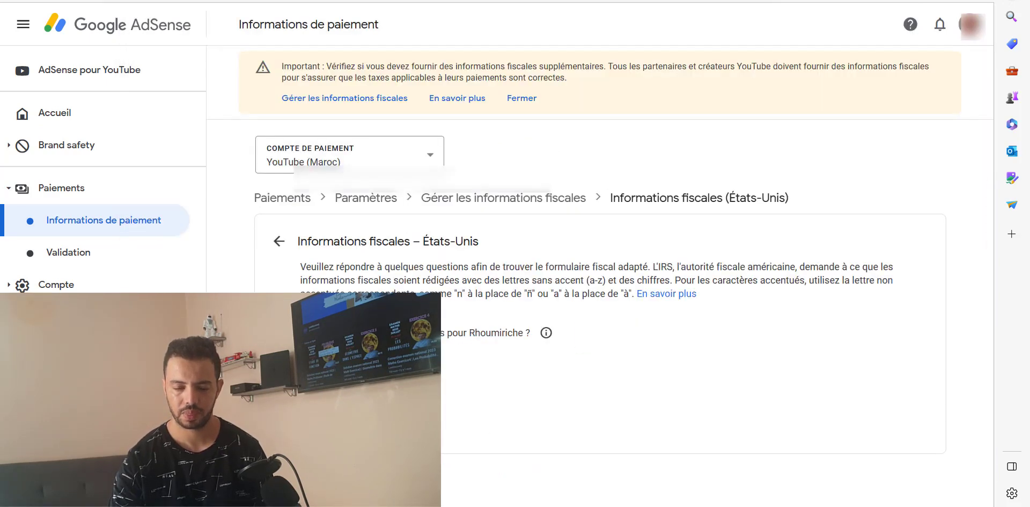
Step: Declare a Particulier account, answer Non to US citizenship/residency, and choose the W-8BEN form
click(312, 366)
click(332, 430)
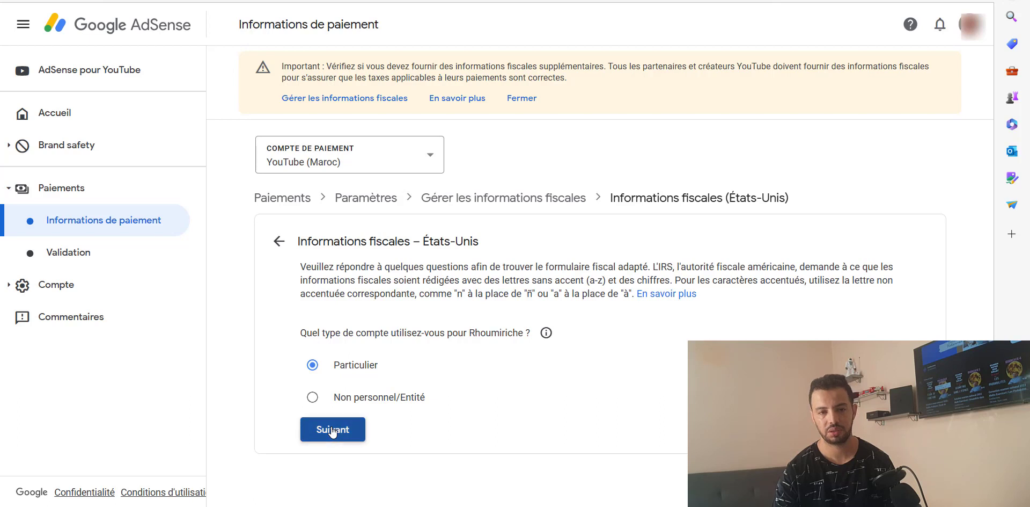
scroll(417, 421, down, 1)
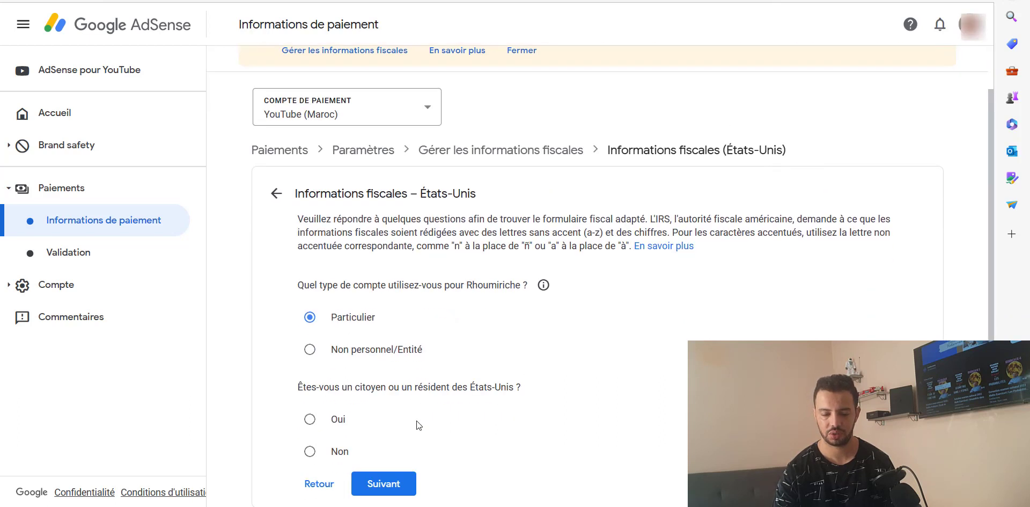
click(311, 451)
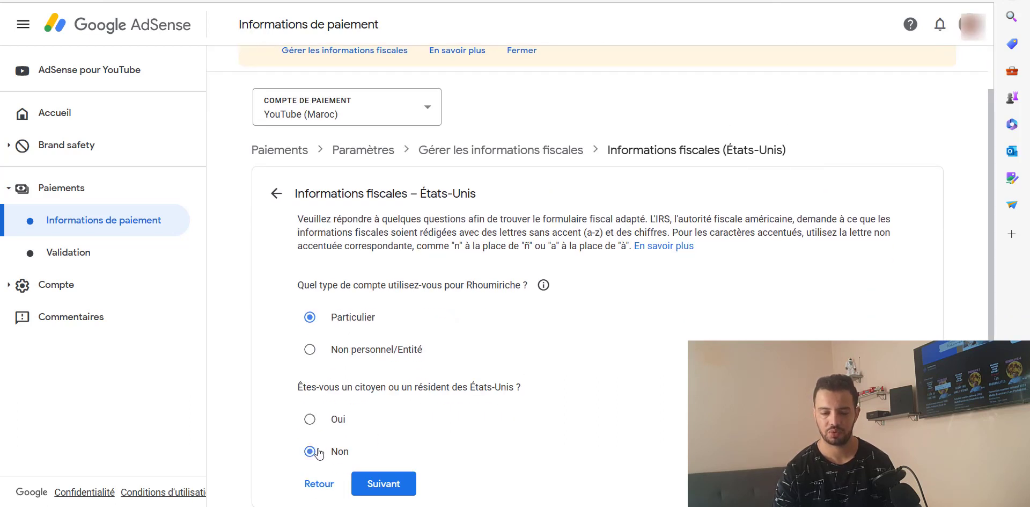
click(367, 478)
scroll(457, 452, down, 2)
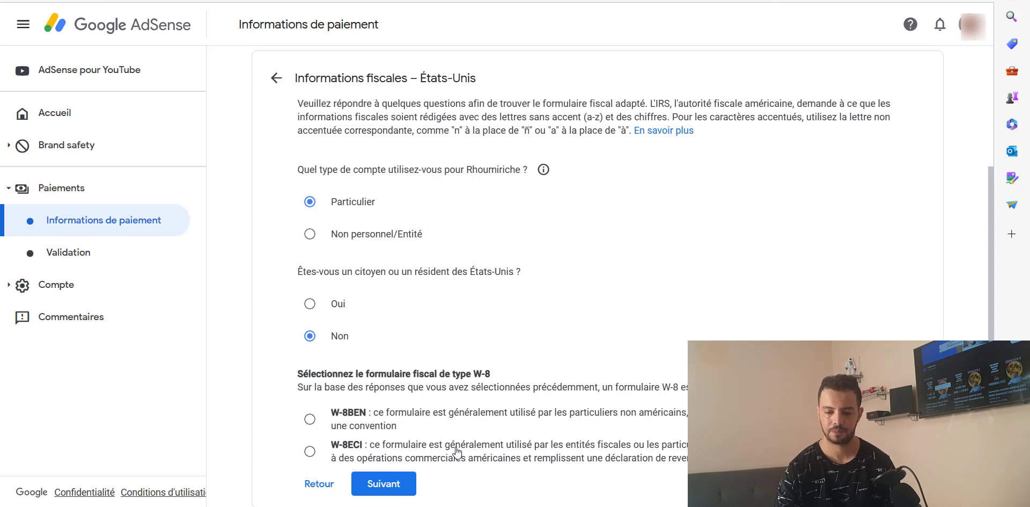
click(311, 418)
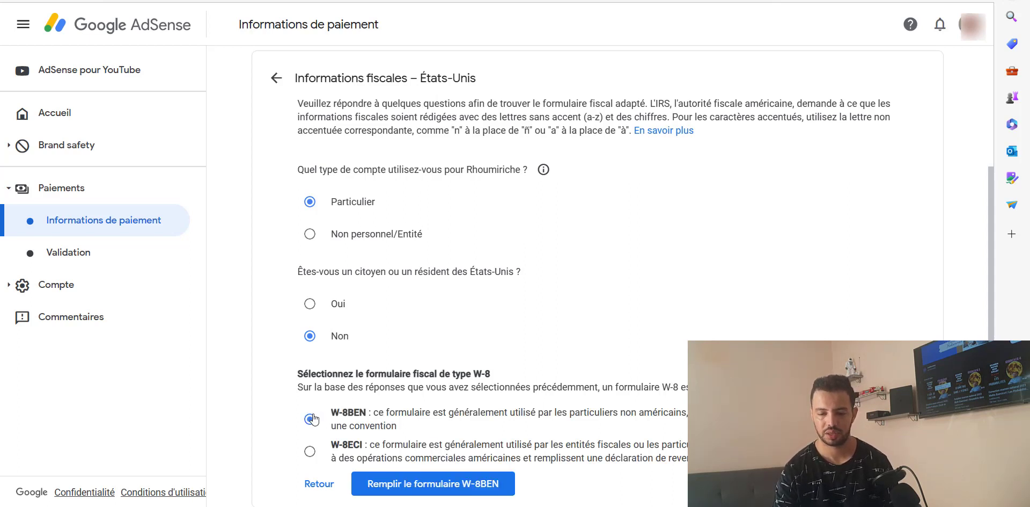
click(403, 483)
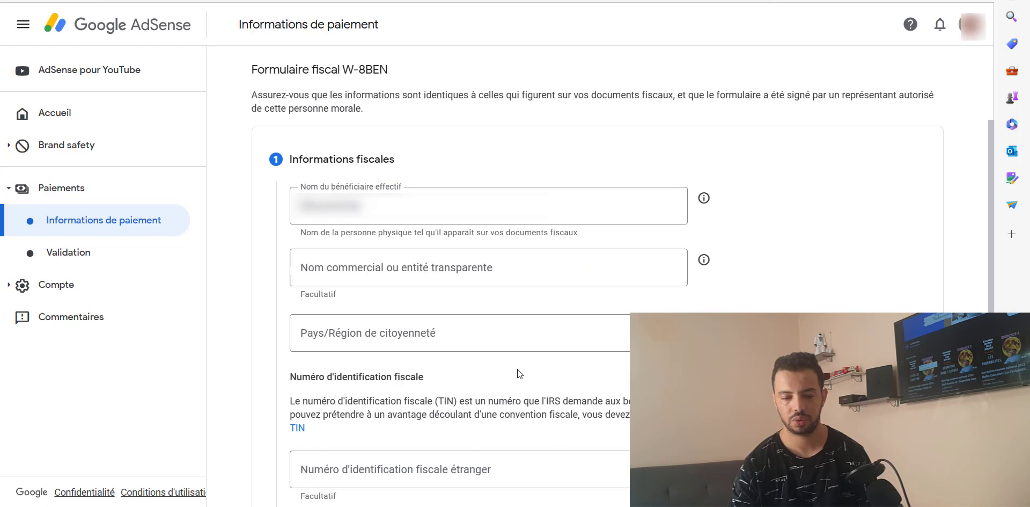
Step: Fill in the owner's name, set citizenship to Maroc, and enter the foreign tax identification number
key(Tab)
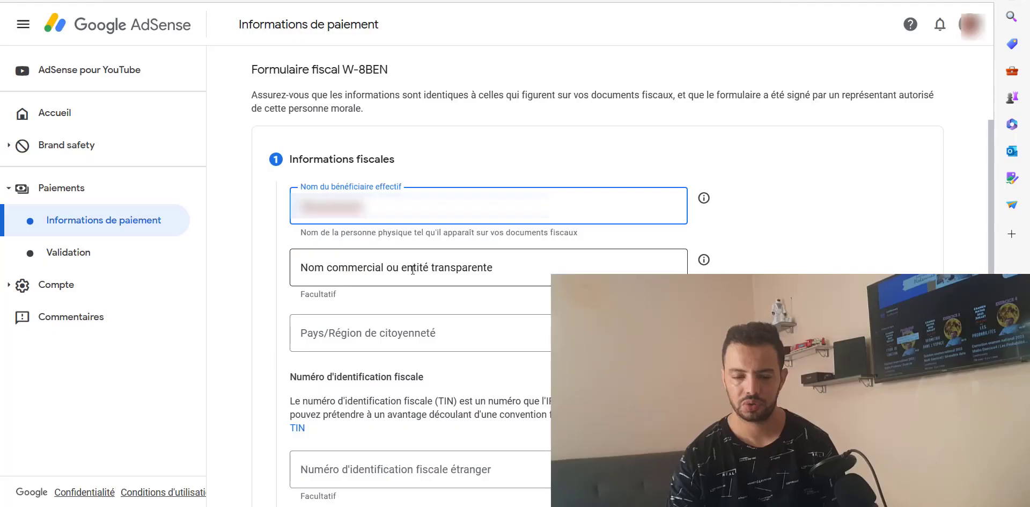
click(413, 270)
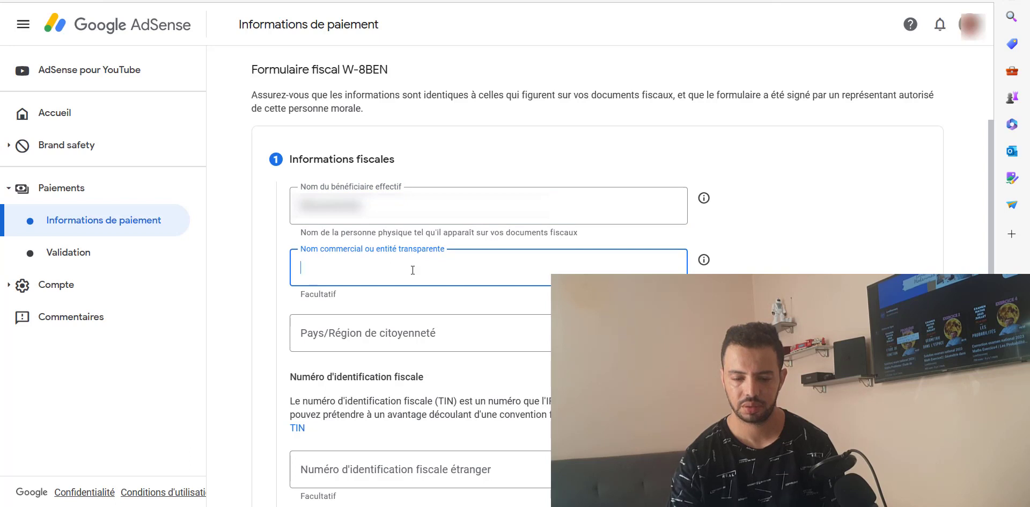
click(428, 343)
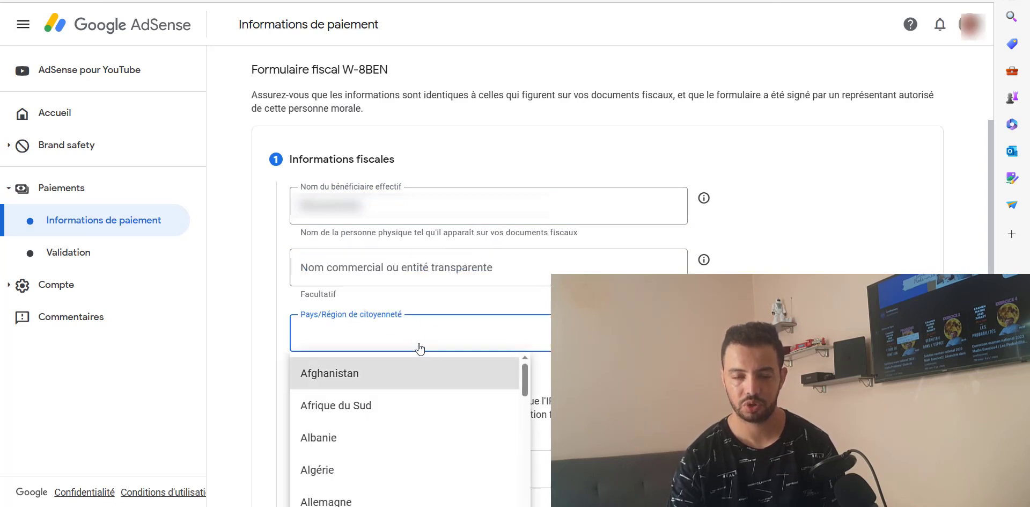
scroll(421, 350, down, 15)
scroll(421, 350, up, 10)
scroll(408, 332, down, 10)
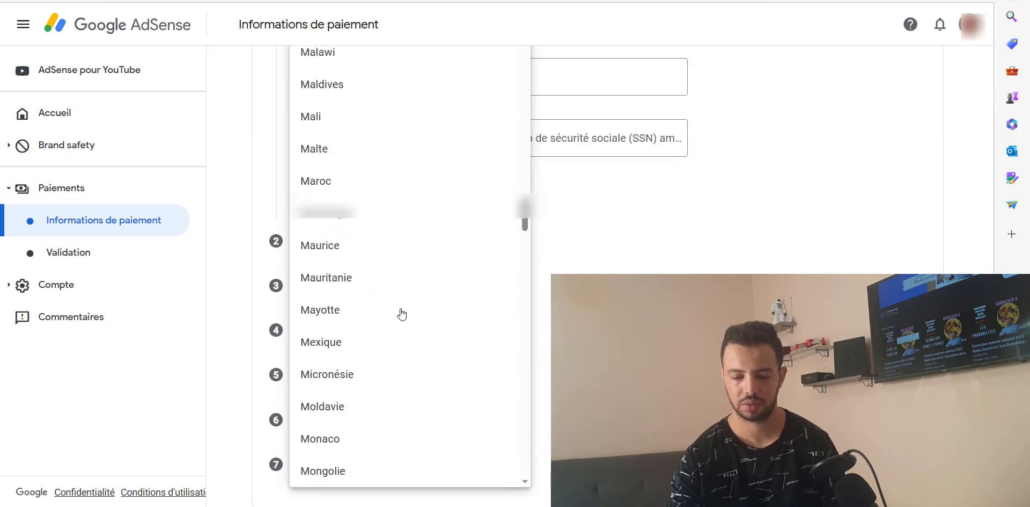
scroll(402, 314, up, 2)
click(368, 255)
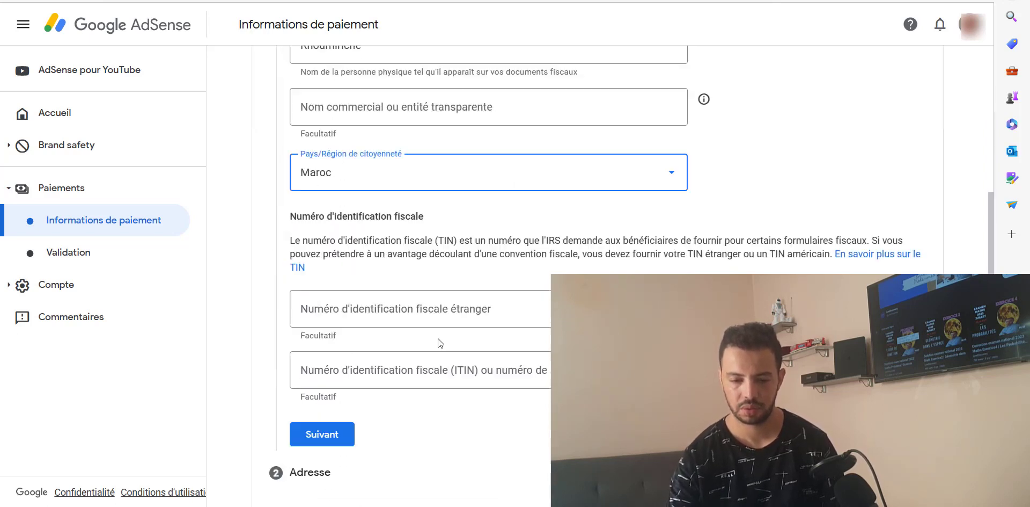
click(417, 310)
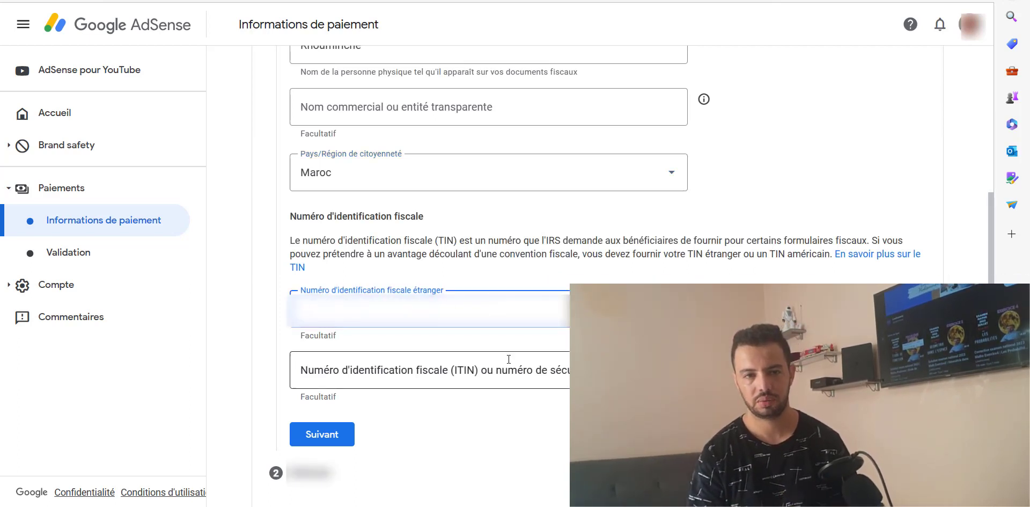
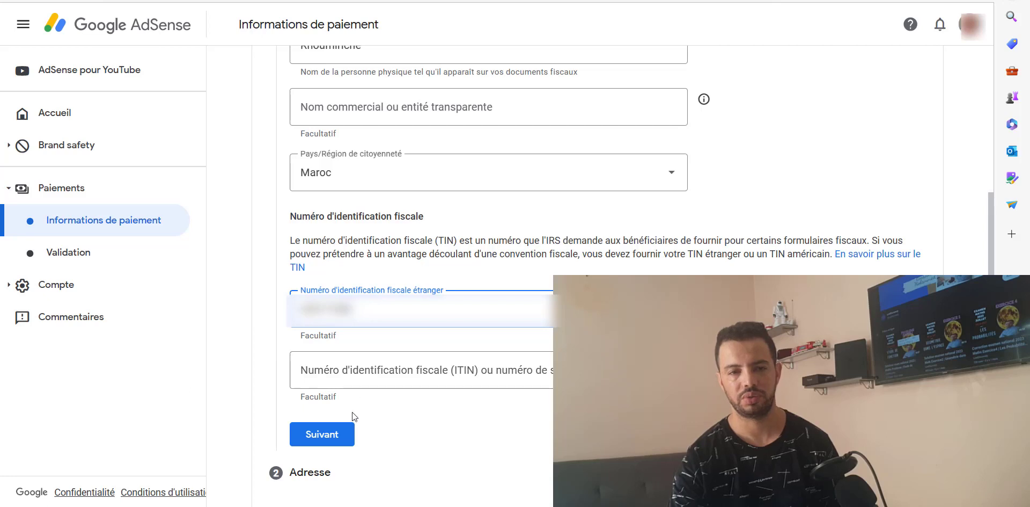
Step: Enter the Moroccan residence address from the suggestion with apartment details, and reuse it as mailing address
click(323, 434)
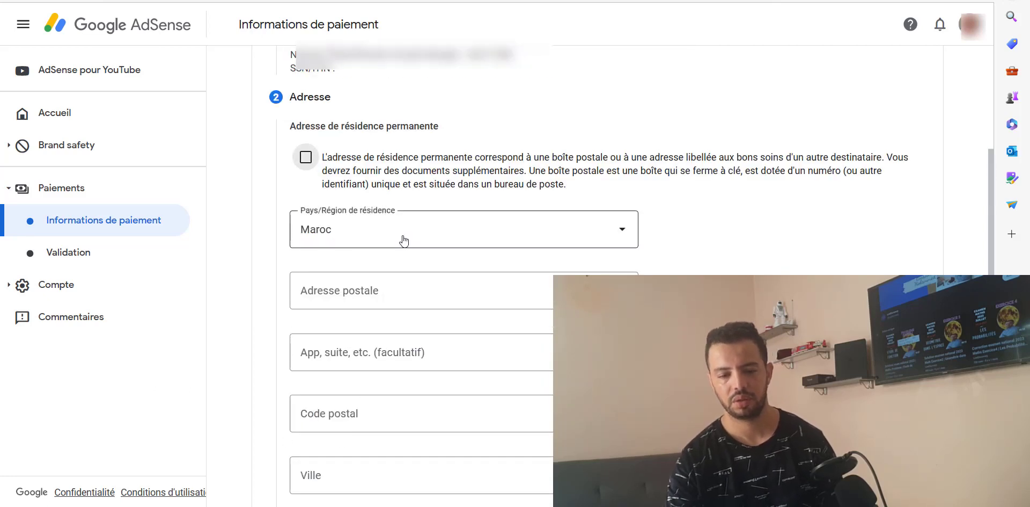
click(402, 290)
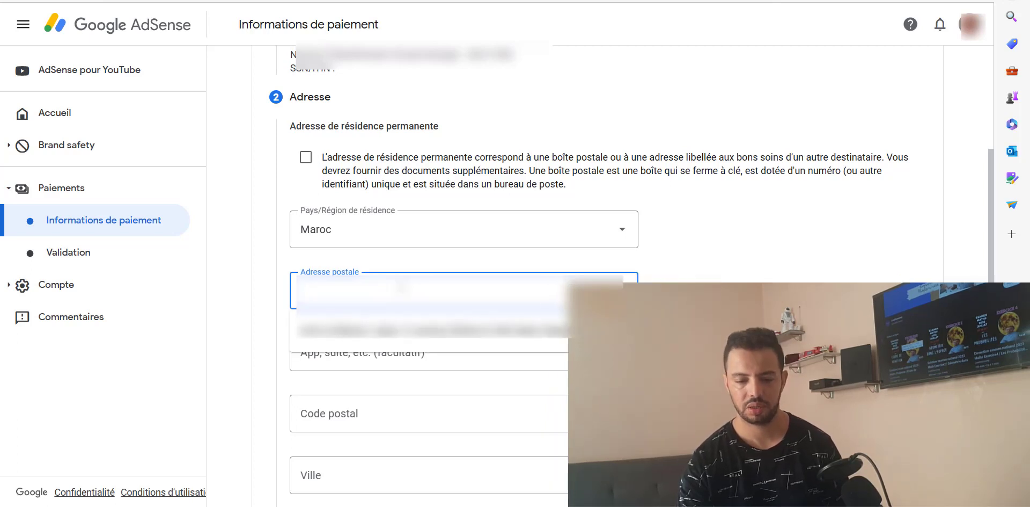
click(426, 328)
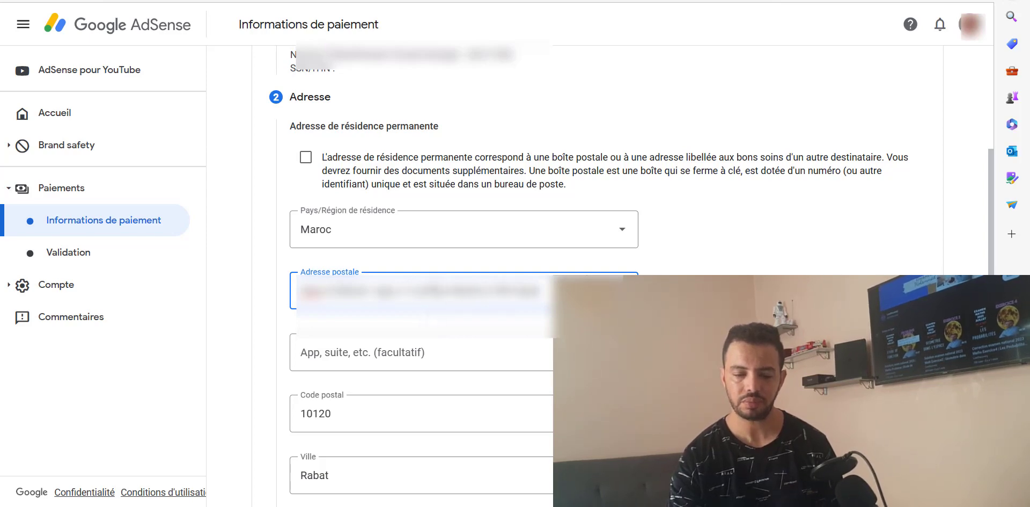
click(465, 349)
scroll(380, 423, down, 2)
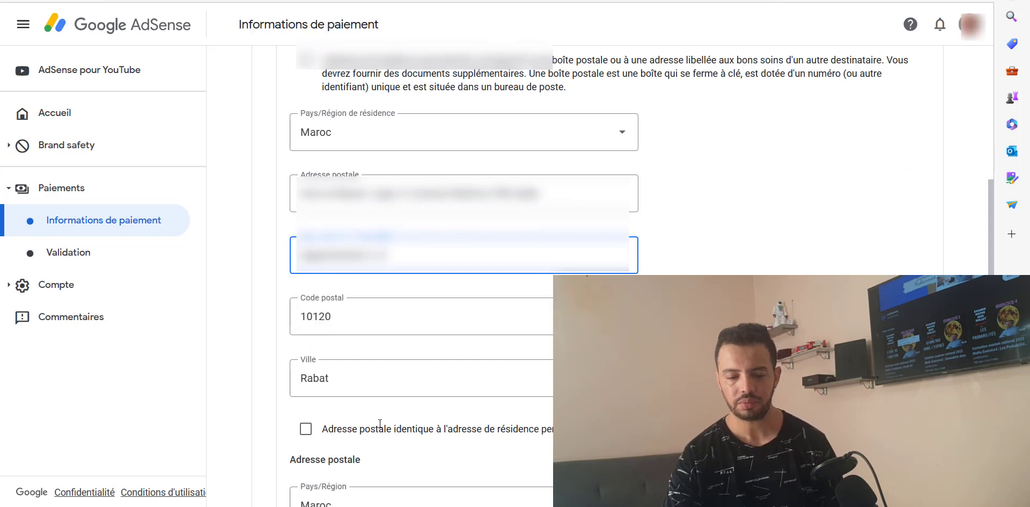
scroll(365, 395, down, 2)
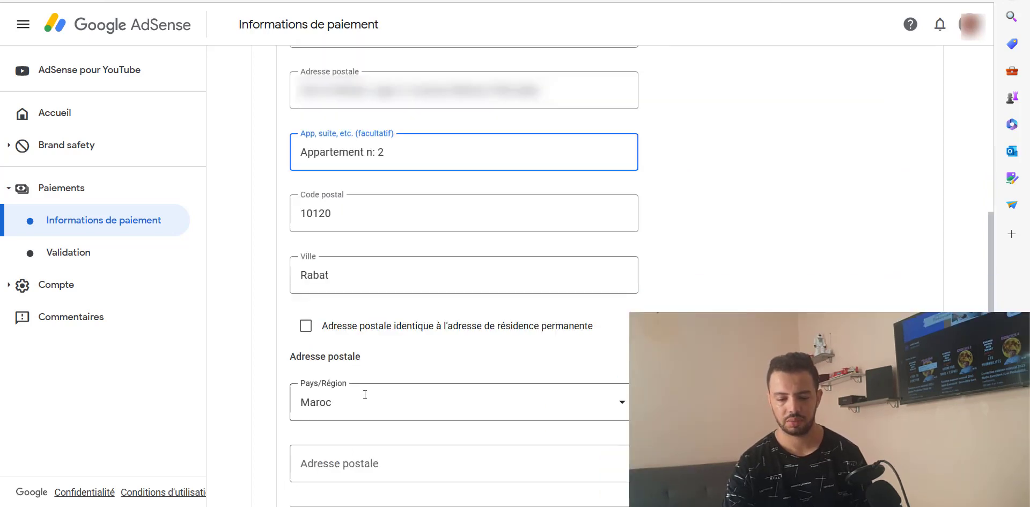
click(306, 327)
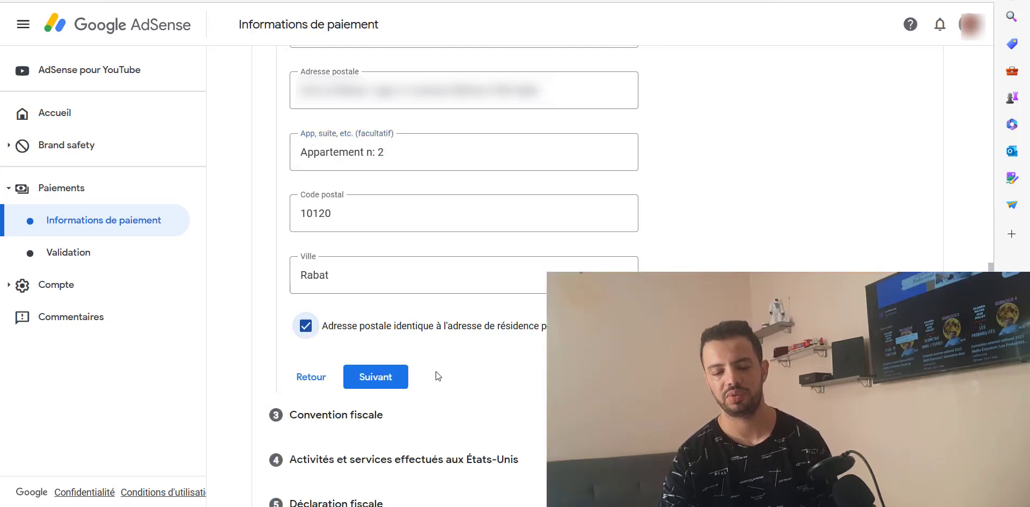
click(389, 379)
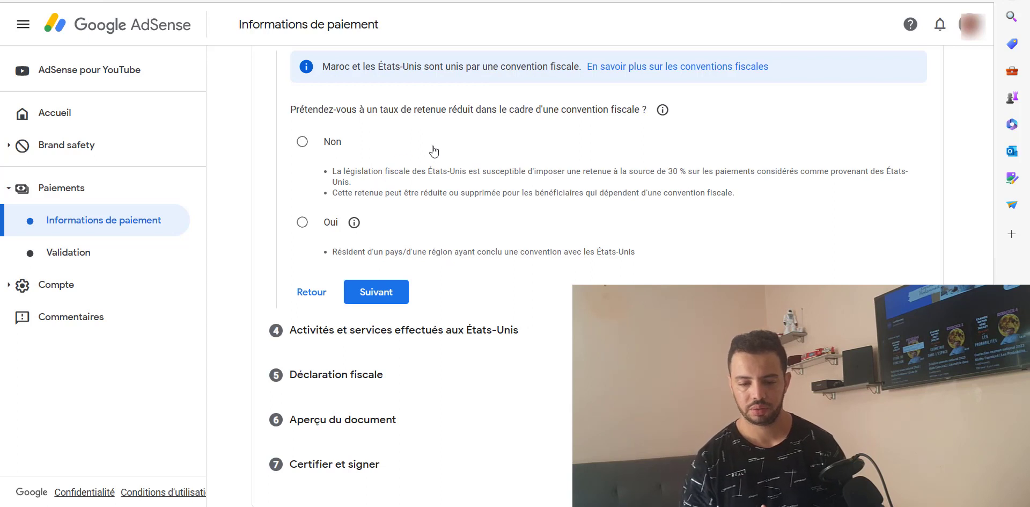
Step: Claim reduced treaty rates as a resident of a treaty country, choosing Maroc
click(303, 223)
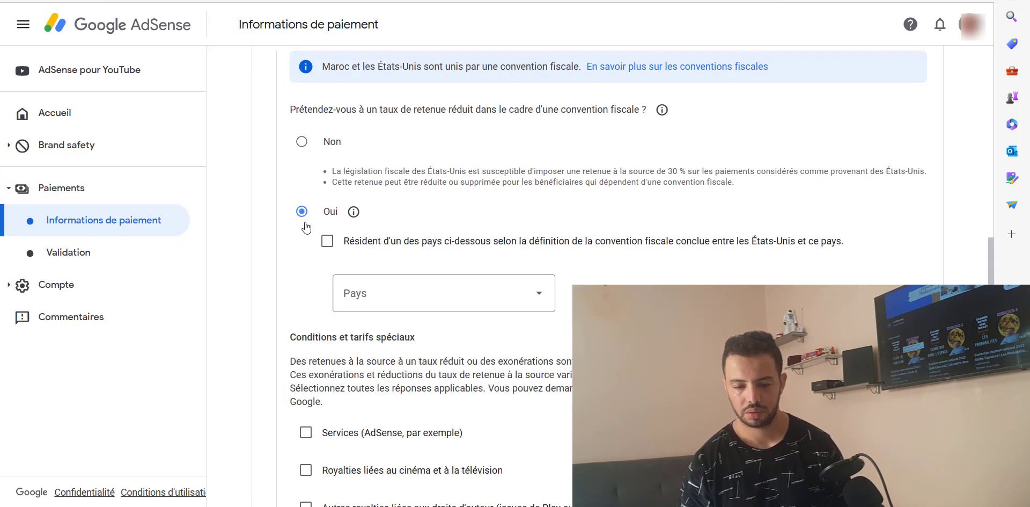
click(330, 243)
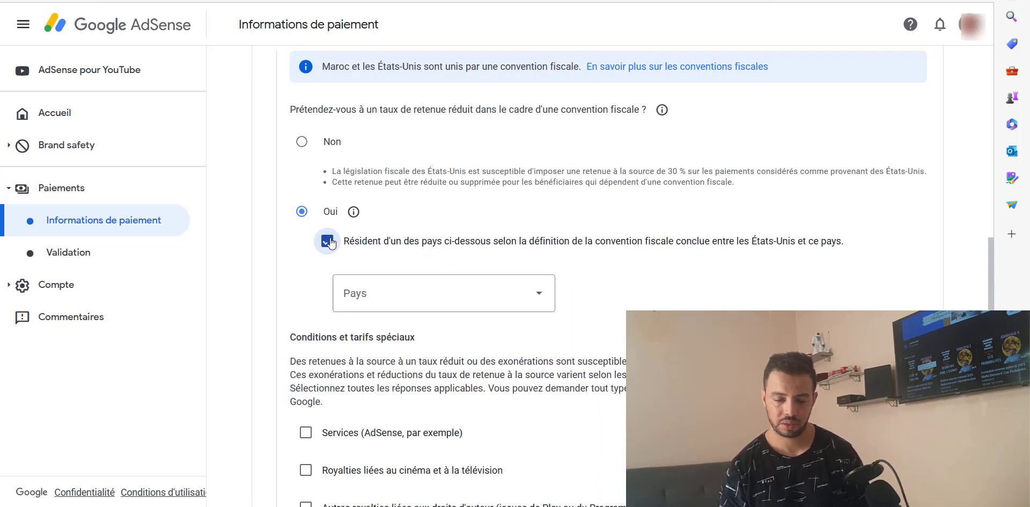
click(433, 303)
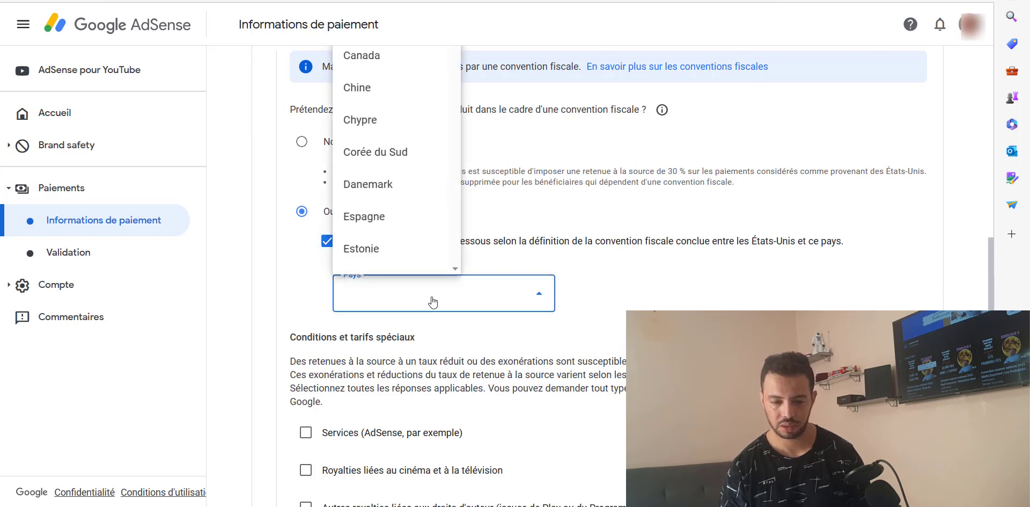
scroll(389, 232, down, 5)
scroll(388, 232, down, 20)
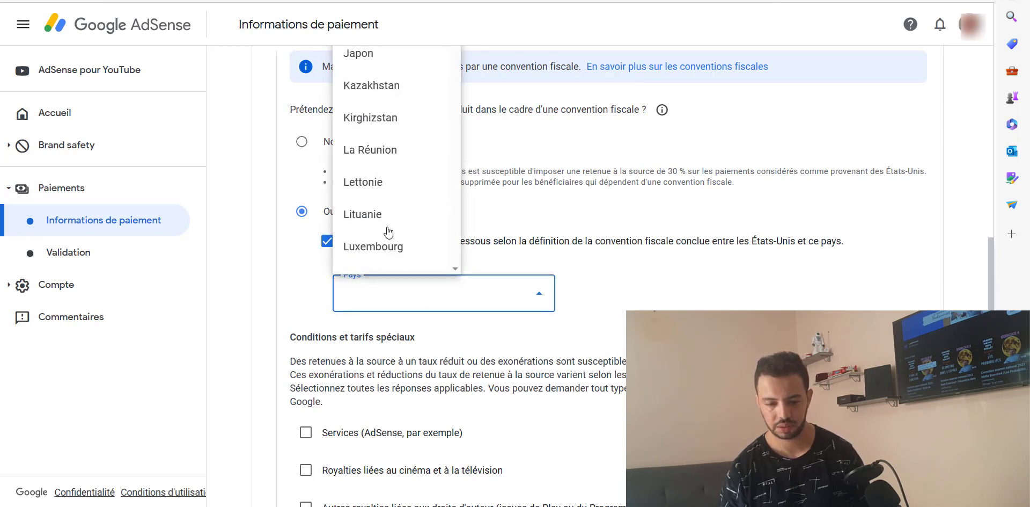
scroll(389, 232, down, 10)
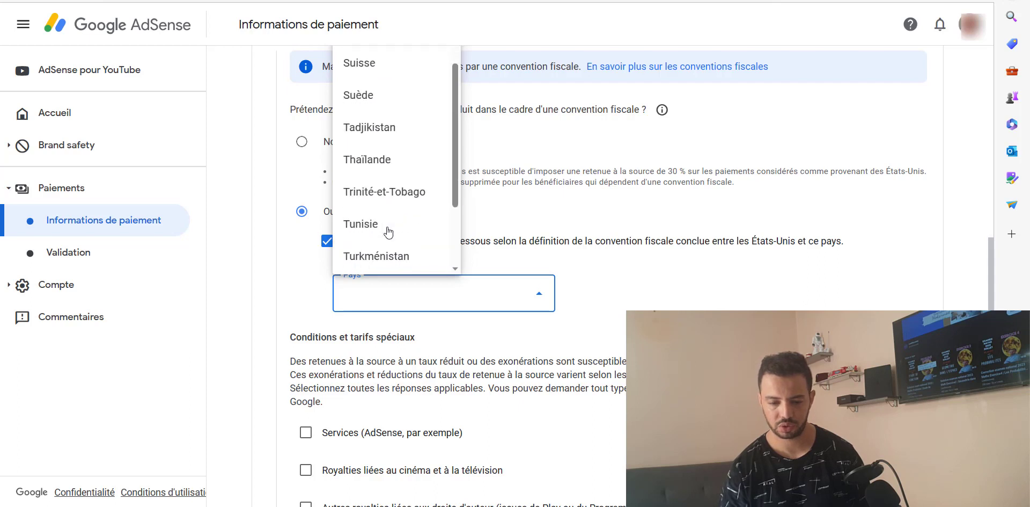
scroll(388, 231, up, 8)
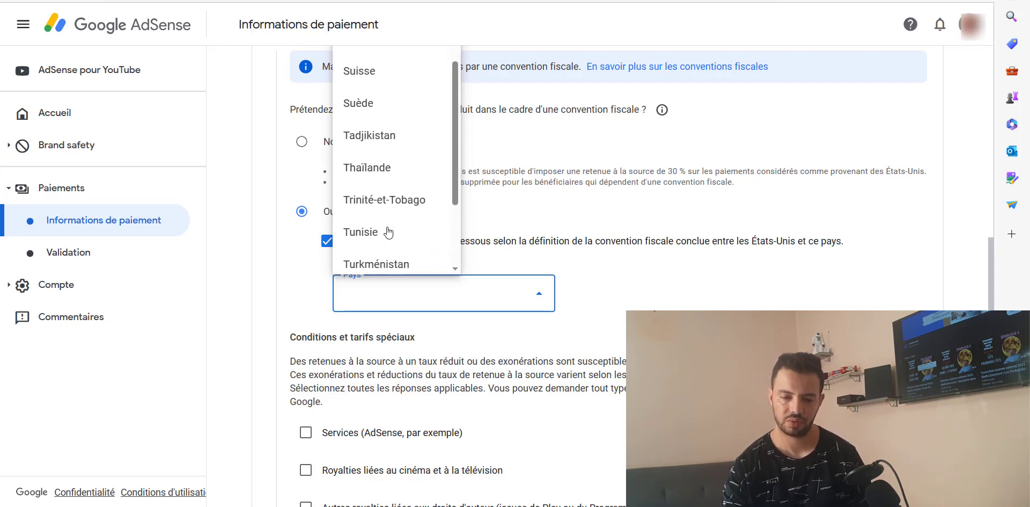
scroll(388, 231, up, 5)
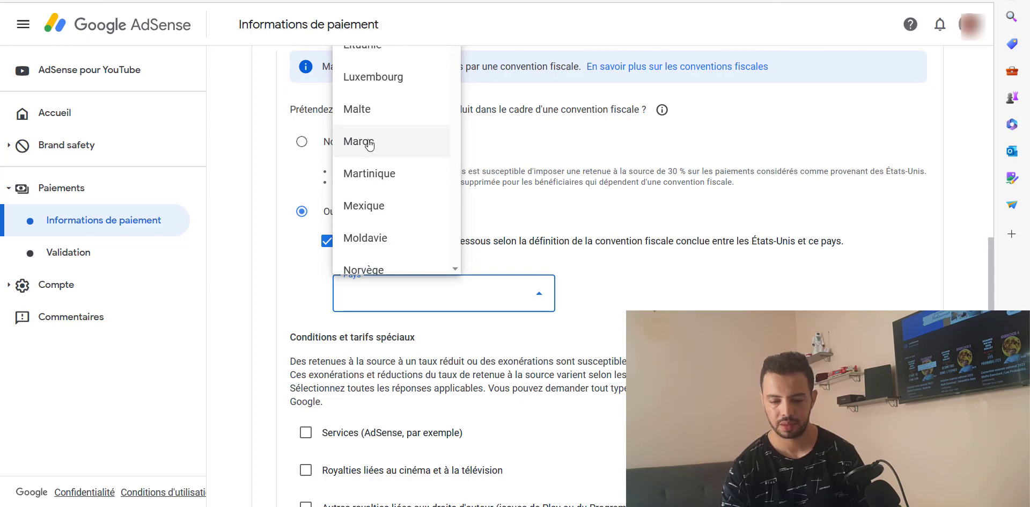
click(370, 141)
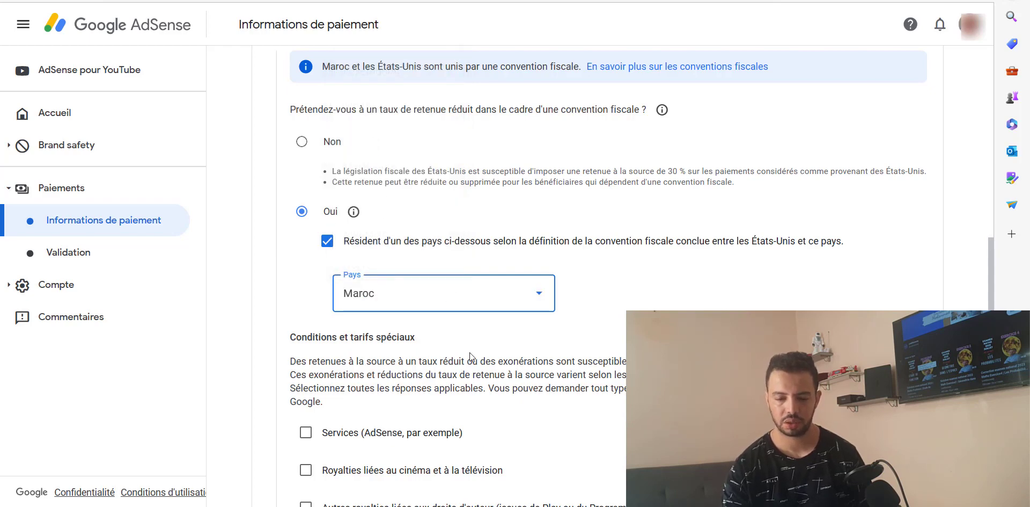
scroll(469, 352, down, 2)
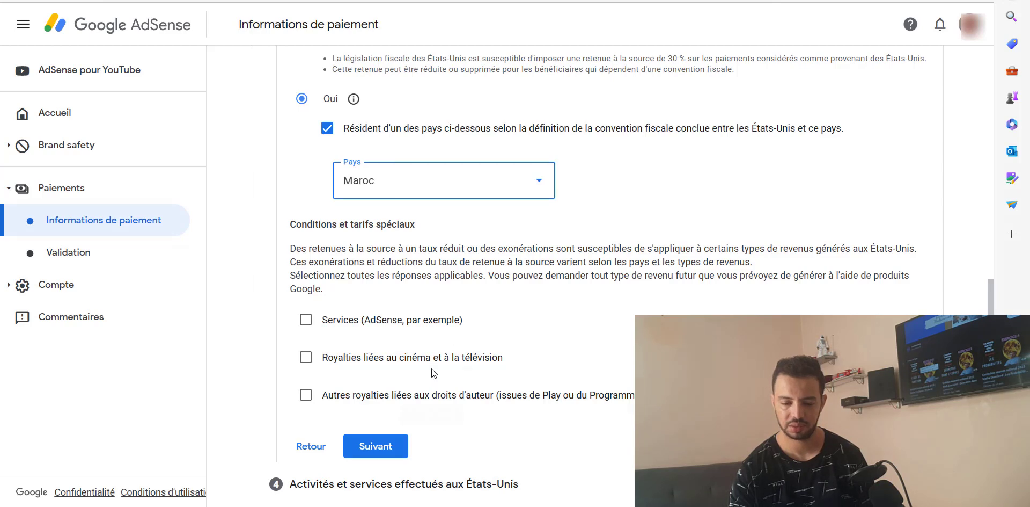
Step: Claim 0 % on Services income under Article 7, paragraphe 1, and confirm the condition
click(306, 319)
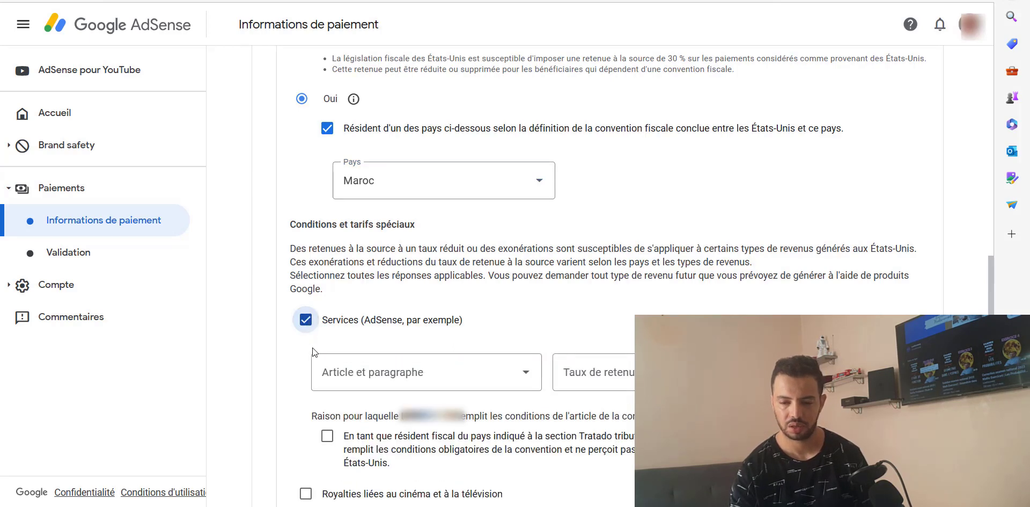
click(385, 387)
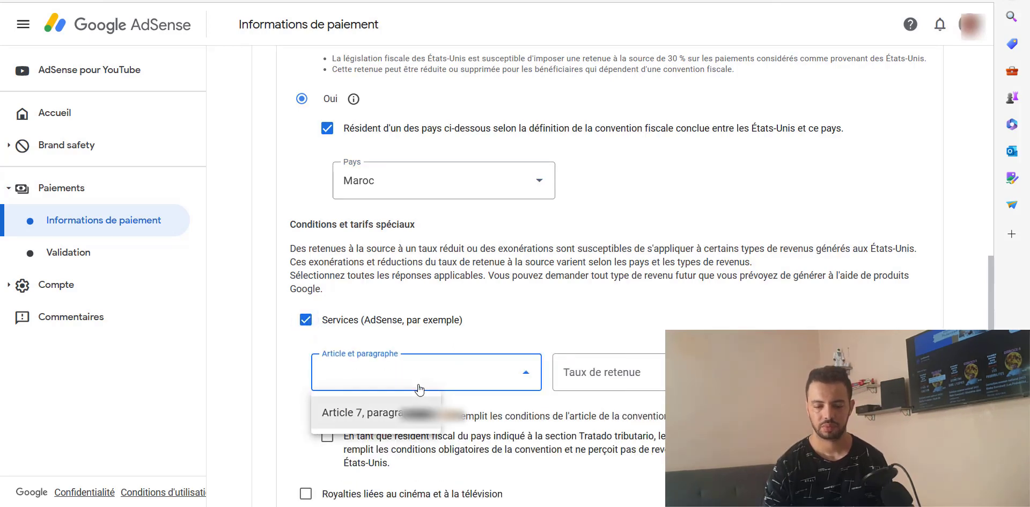
click(408, 422)
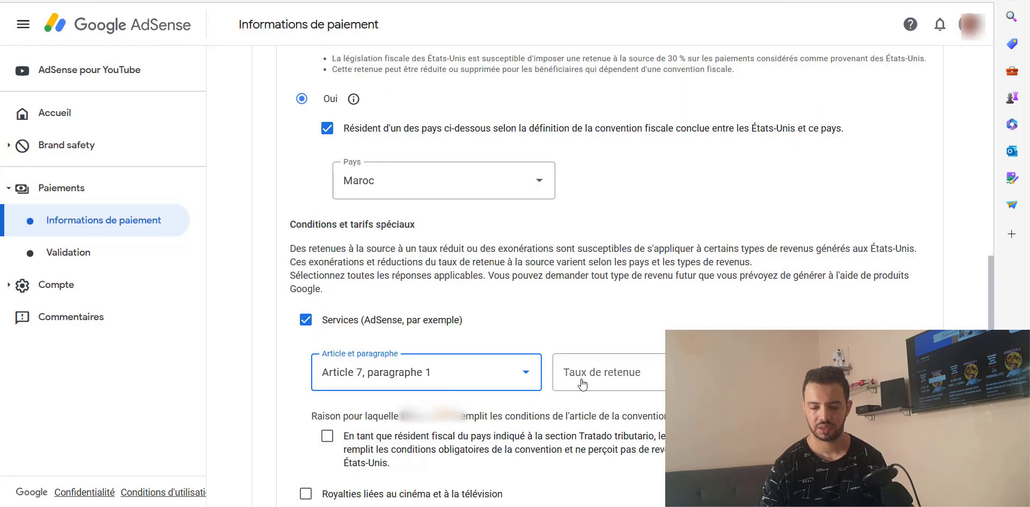
click(614, 380)
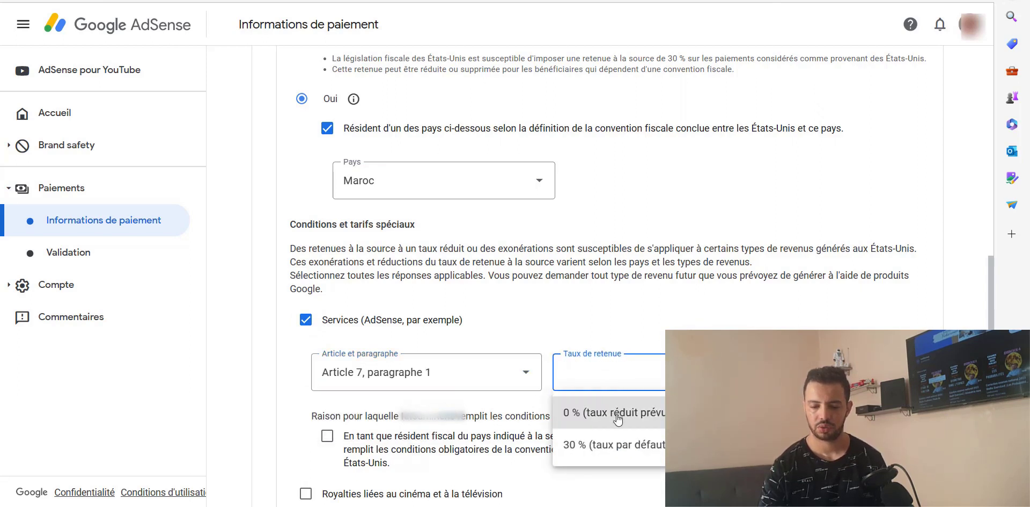
click(618, 419)
scroll(486, 338, down, 3)
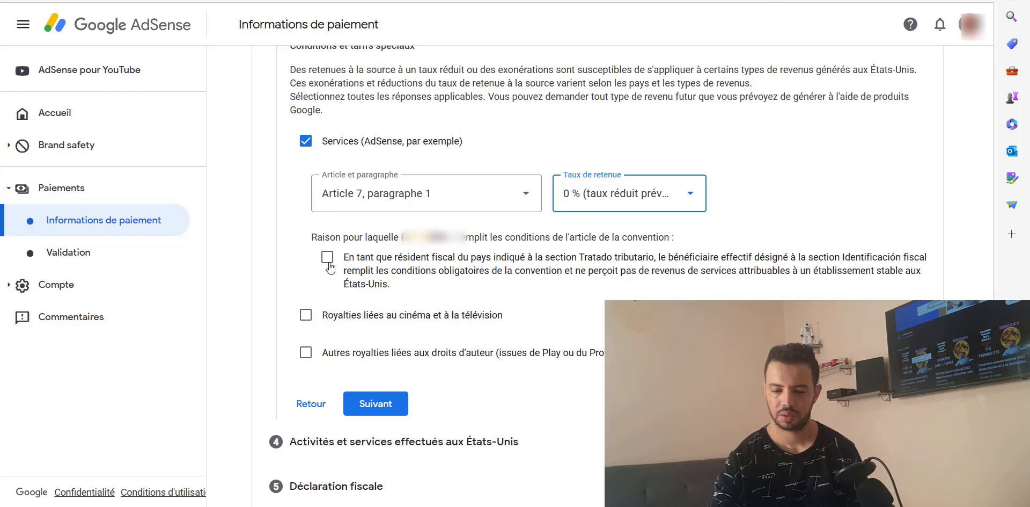
click(327, 259)
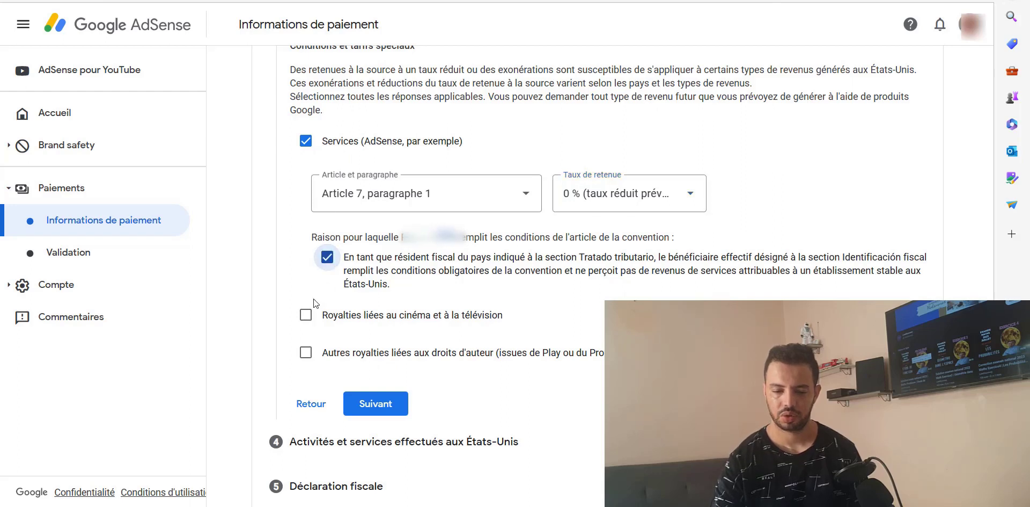
Step: Claim 10 % on film and TV royalties under Article 12, paragraphe 1, and confirm the condition
click(306, 316)
click(385, 370)
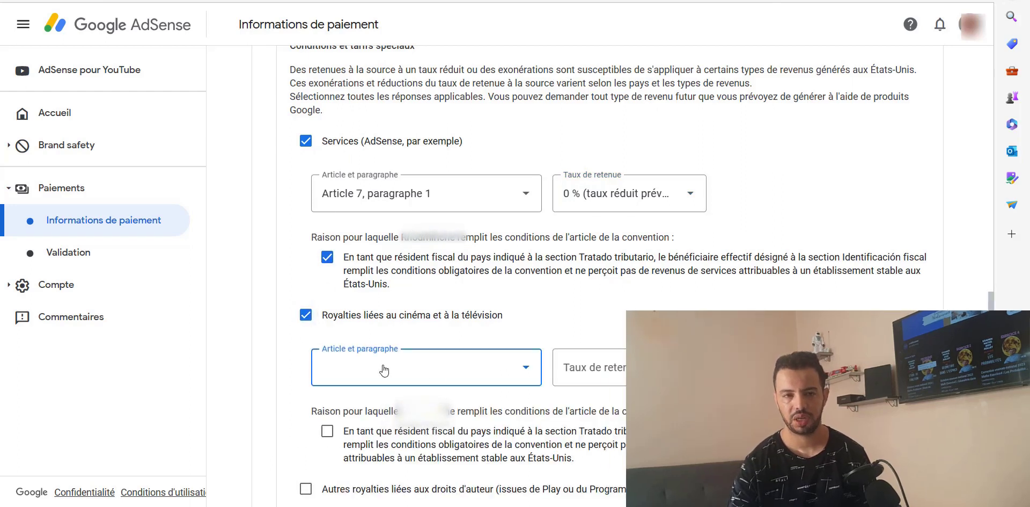
click(365, 408)
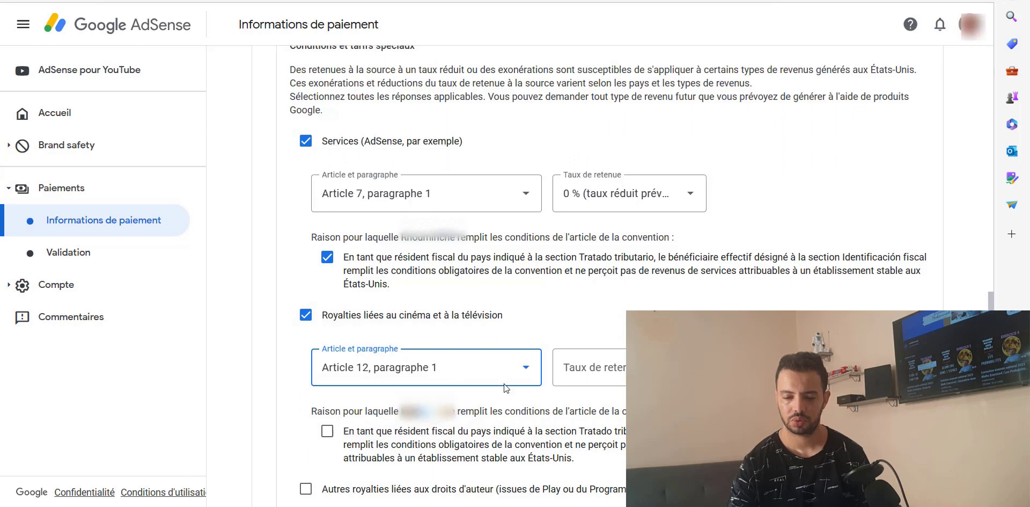
click(616, 369)
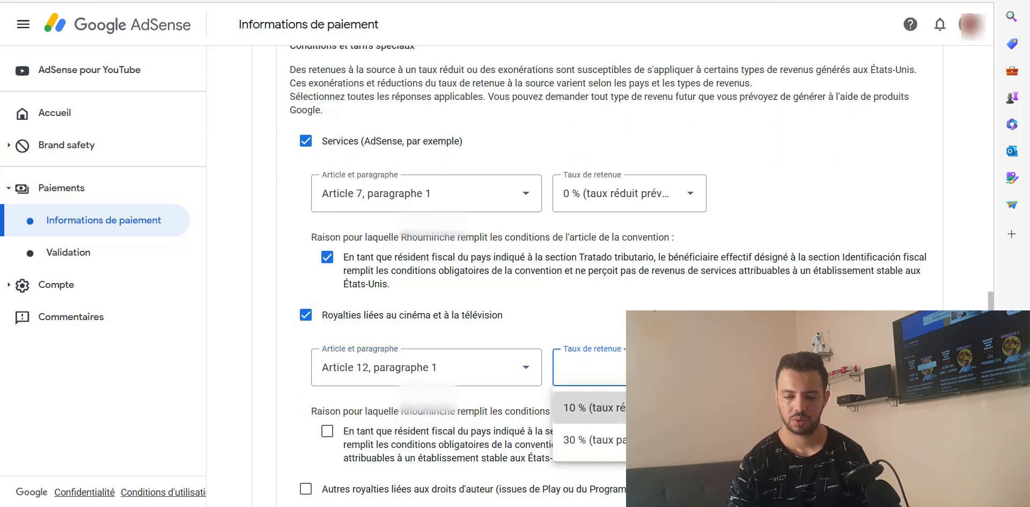
click(596, 406)
scroll(490, 368, down, 3)
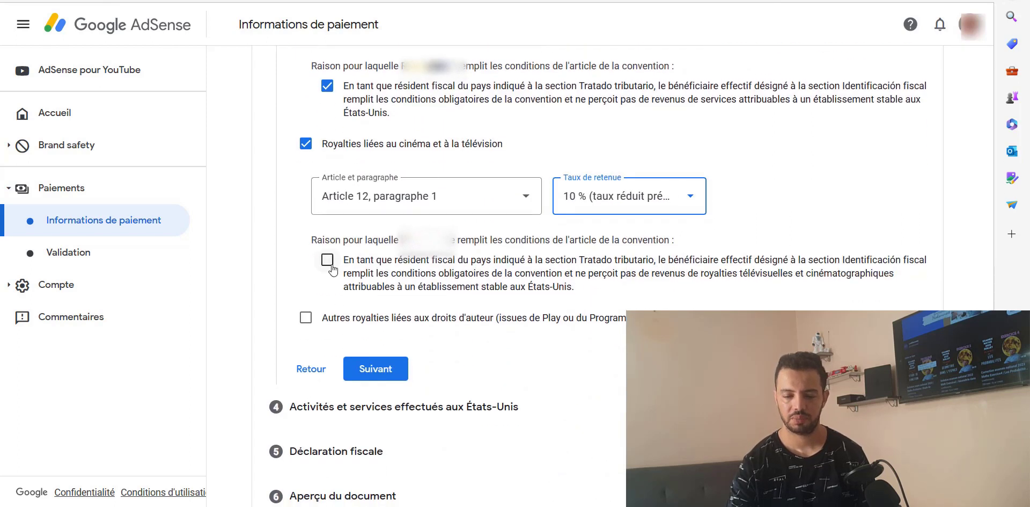
click(328, 259)
Step: Claim 10 % on other copyright royalties under Article 12, paragraphe 1, confirm, and submit the treaty step
click(305, 317)
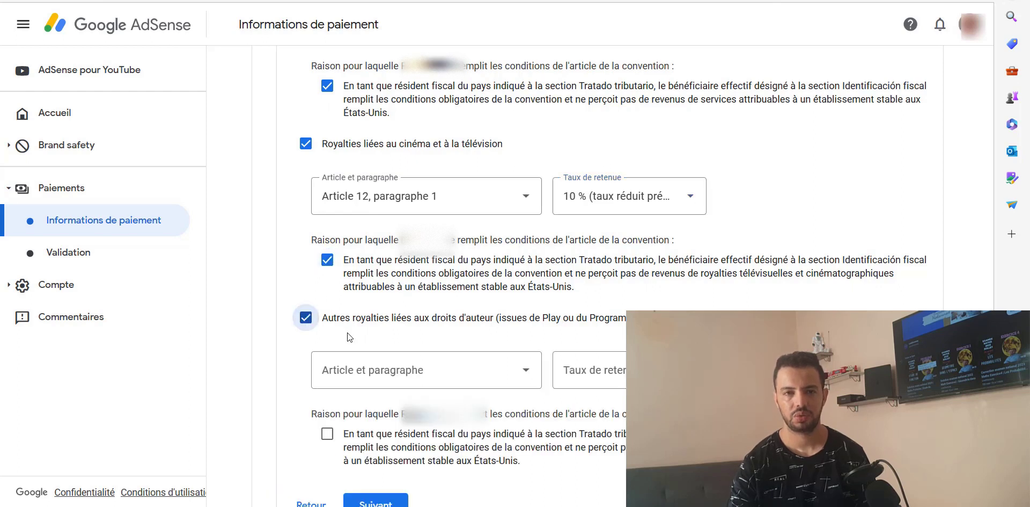
click(383, 370)
click(397, 409)
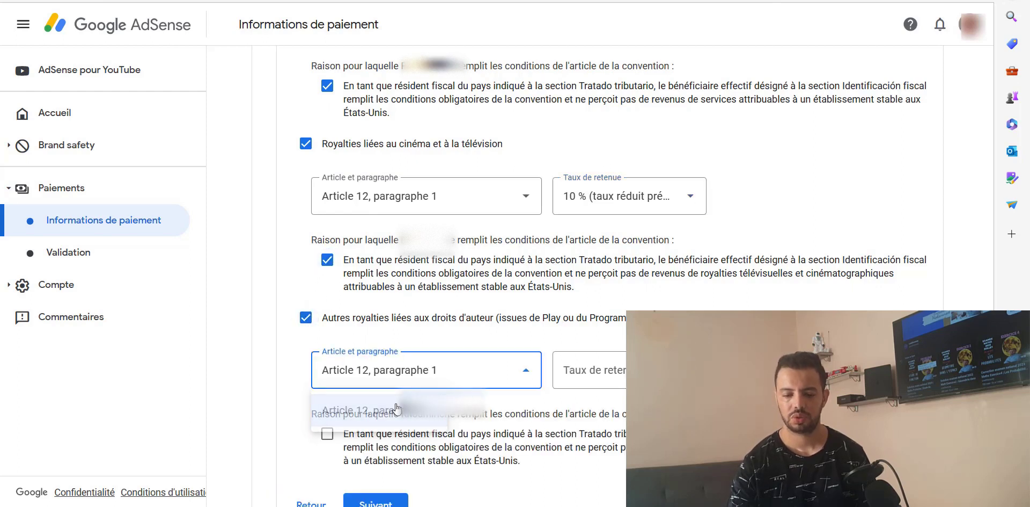
click(571, 375)
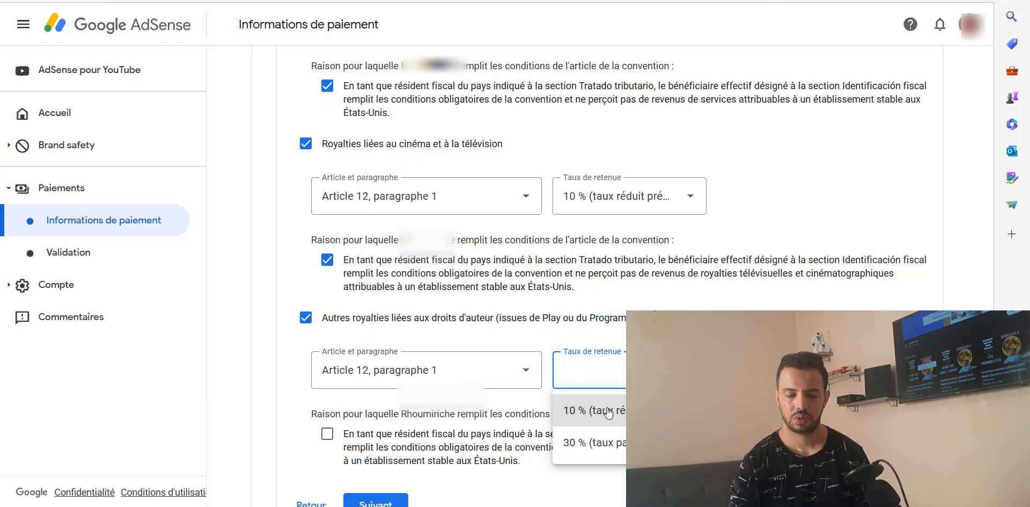
click(608, 412)
scroll(609, 412, down, 3)
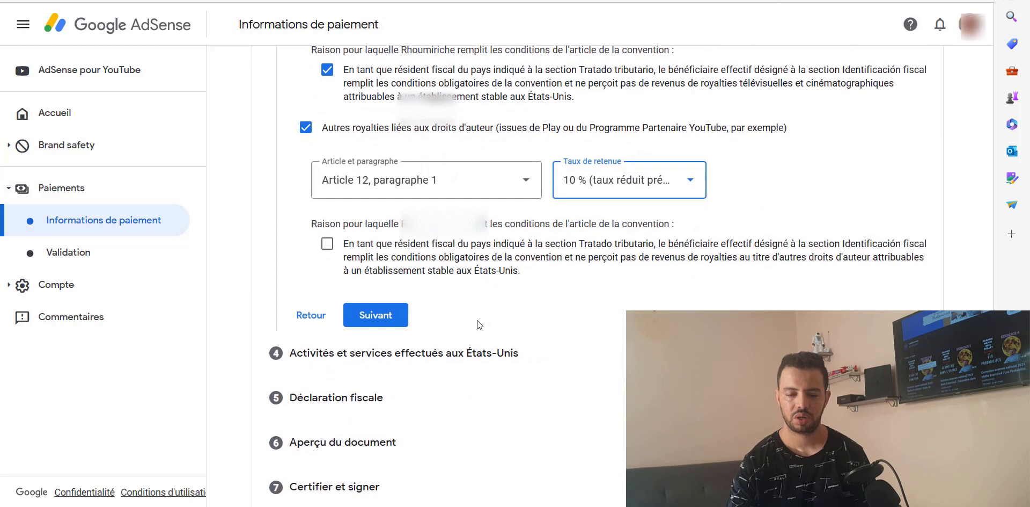
click(328, 244)
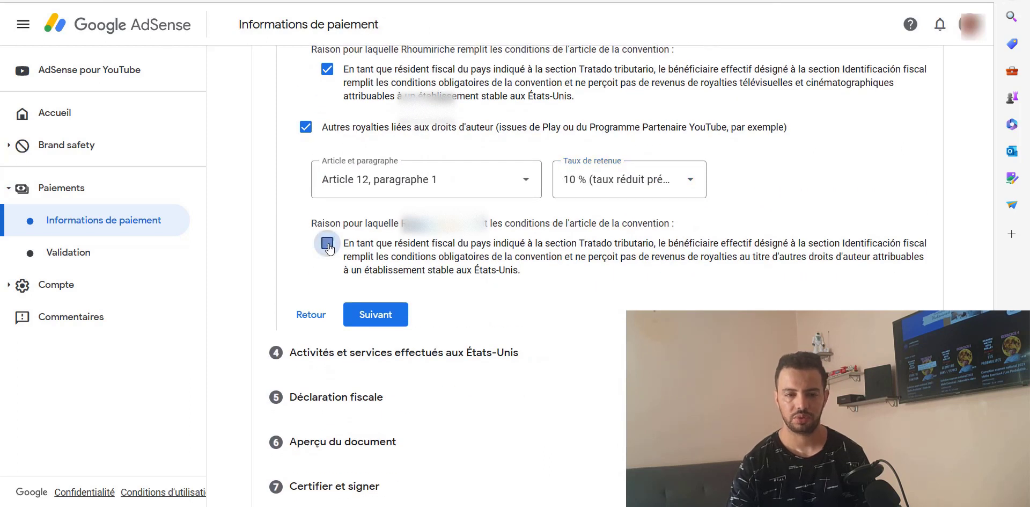
click(376, 314)
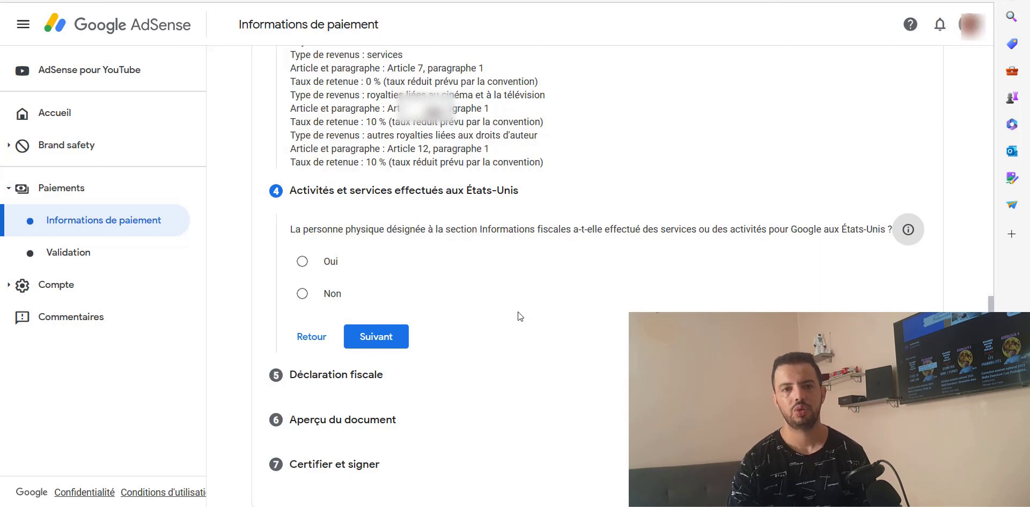
Step: Declare no activities in the US, certifying all work was done outside the US
click(303, 293)
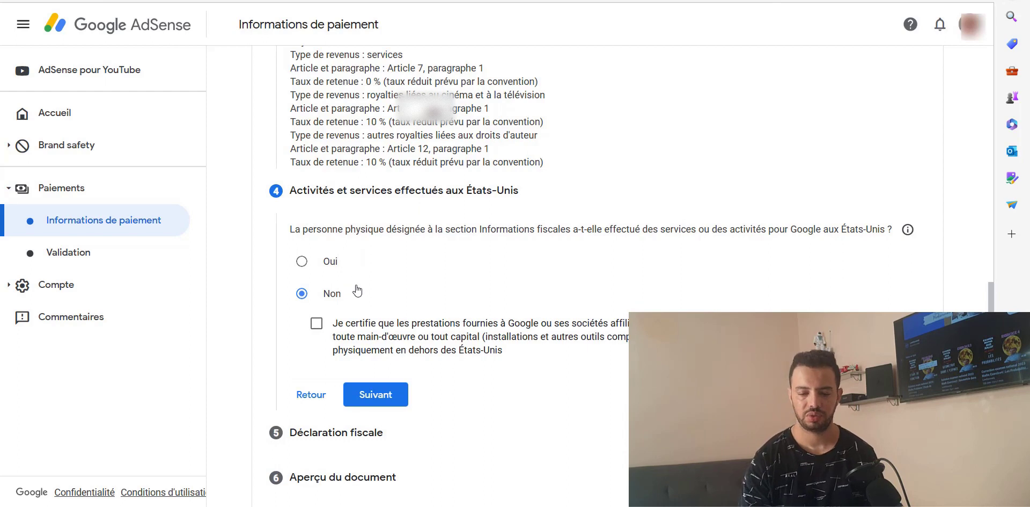
click(317, 325)
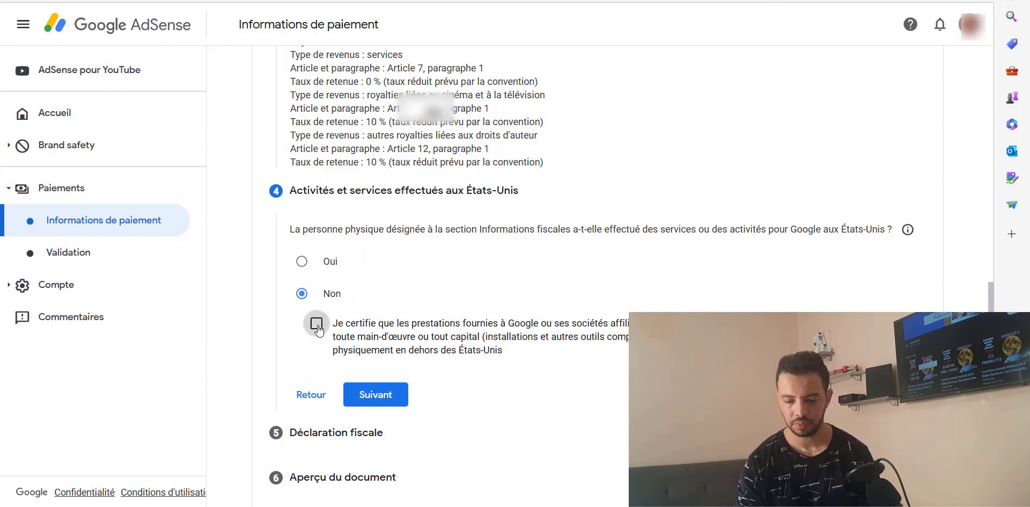
click(370, 396)
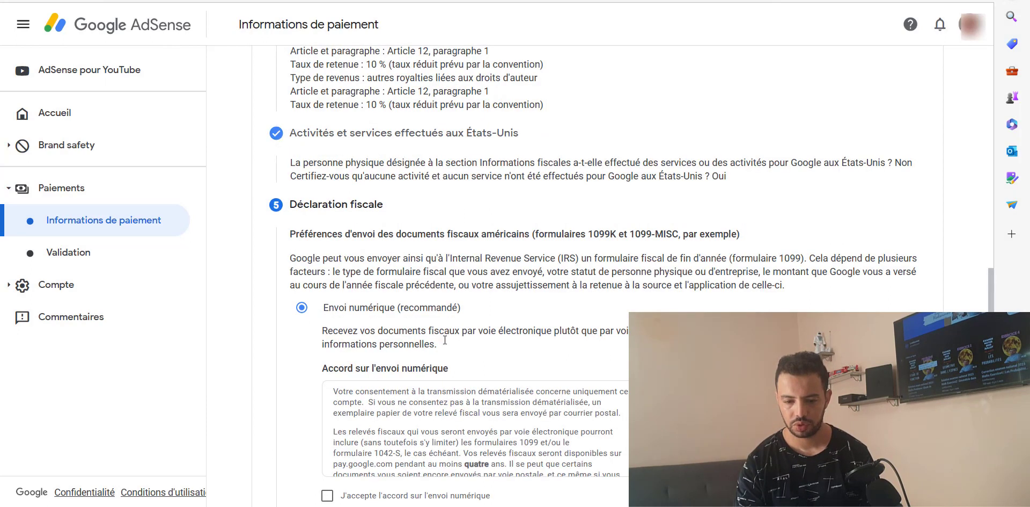
Step: Keep digital delivery and accept 'J'accepte l'accord sur l'envoi numérique'
scroll(457, 337, down, 2)
scroll(459, 341, down, 1)
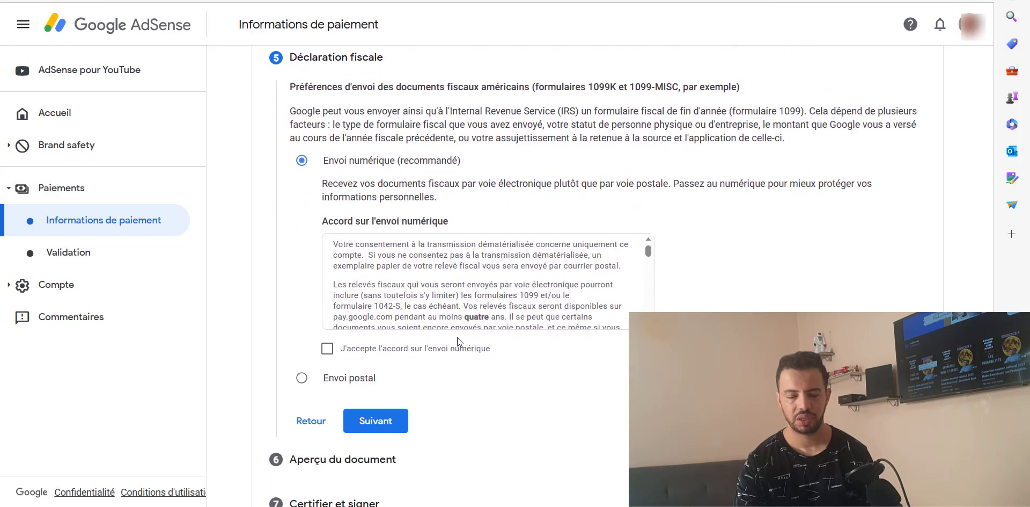
click(328, 349)
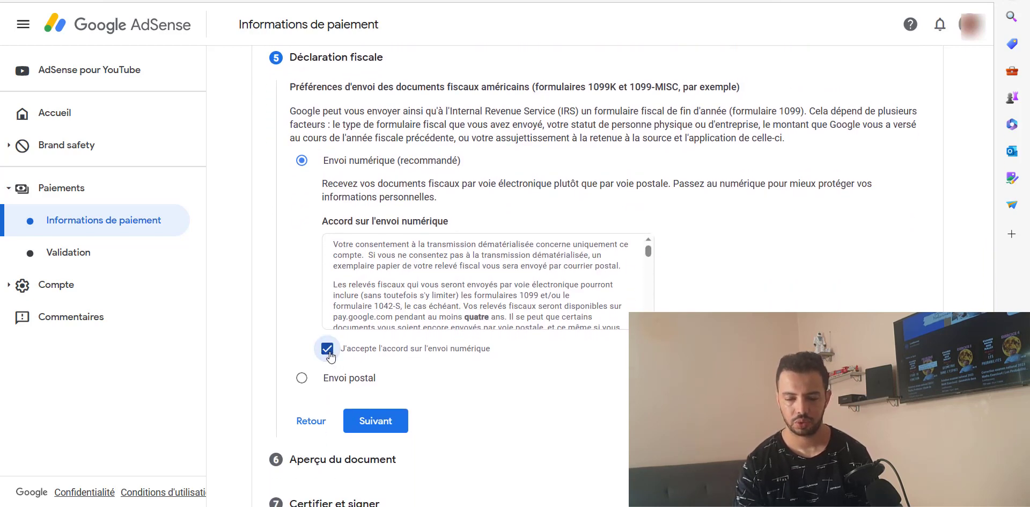
click(372, 414)
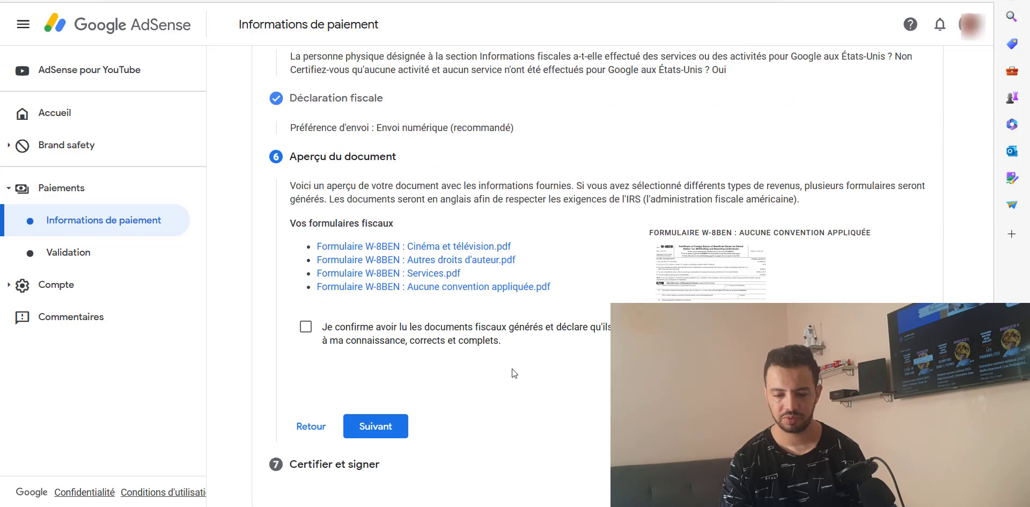
Step: Confirm the four generated W-8BEN PDFs are correct in Aperçu du document
click(307, 334)
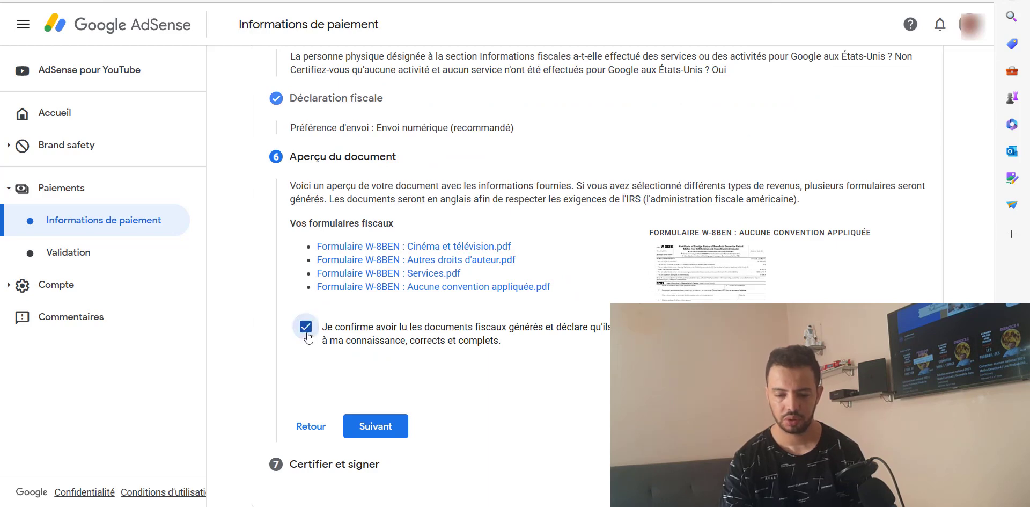
click(393, 424)
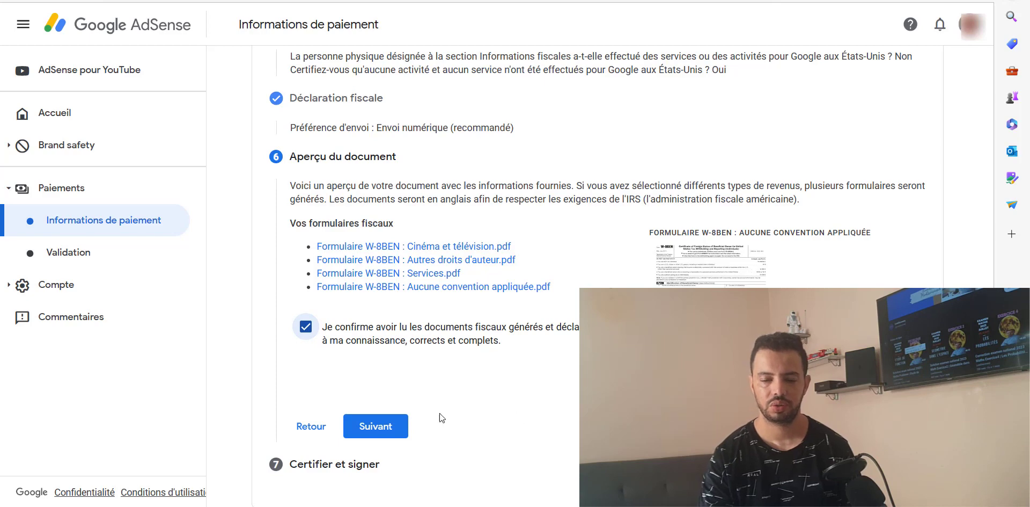
click(390, 424)
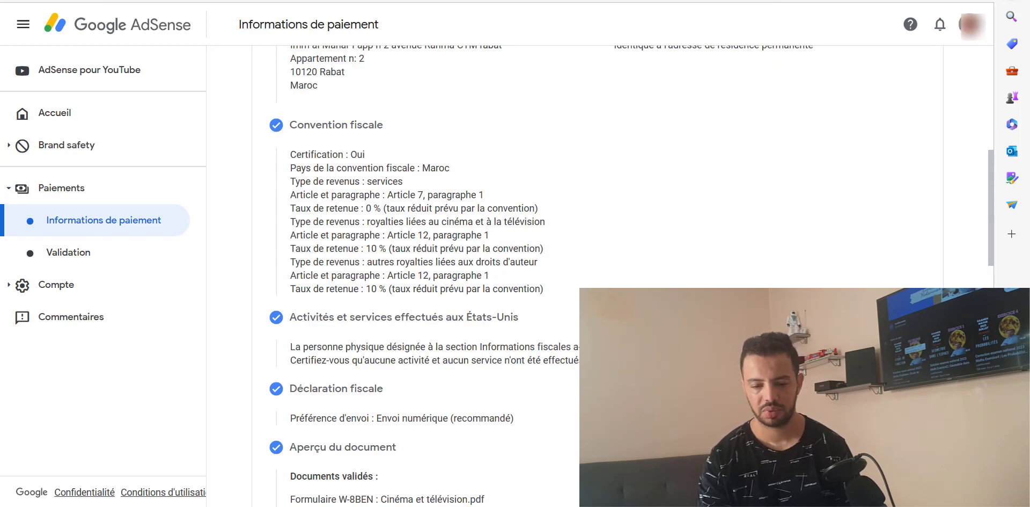
Step: Tick 'Je déclare sur l'honneur que :' in Certifier et signer
scroll(608, 279, down, 7)
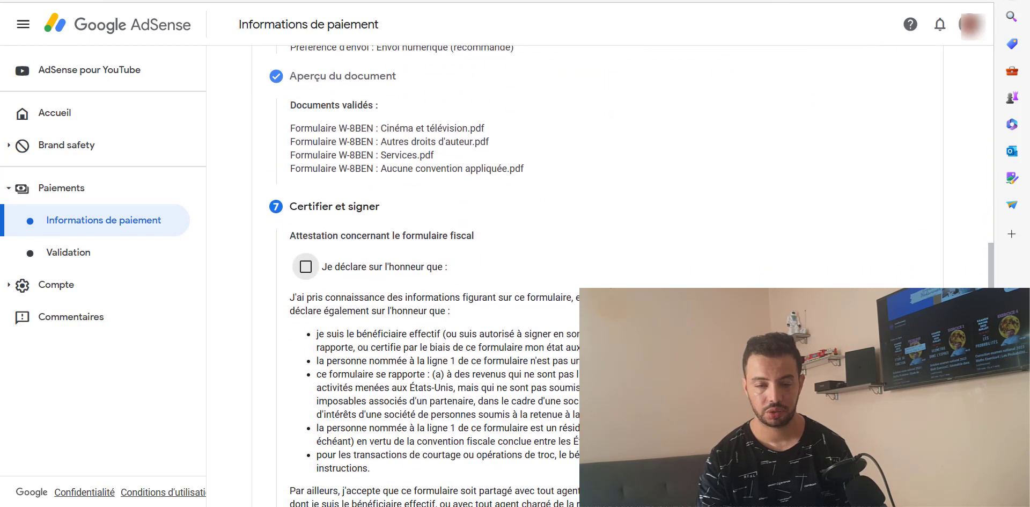
scroll(608, 279, down, 2)
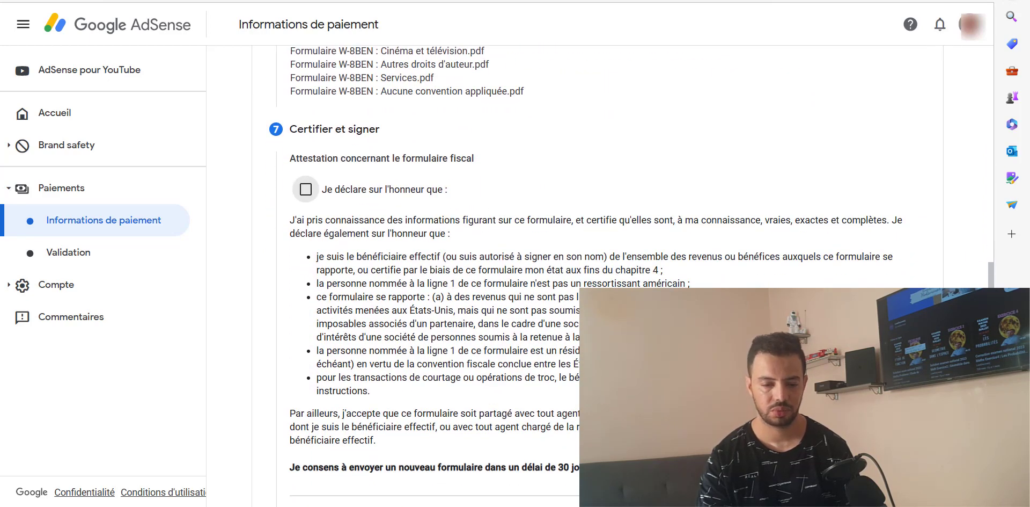
click(305, 188)
scroll(491, 338, down, 4)
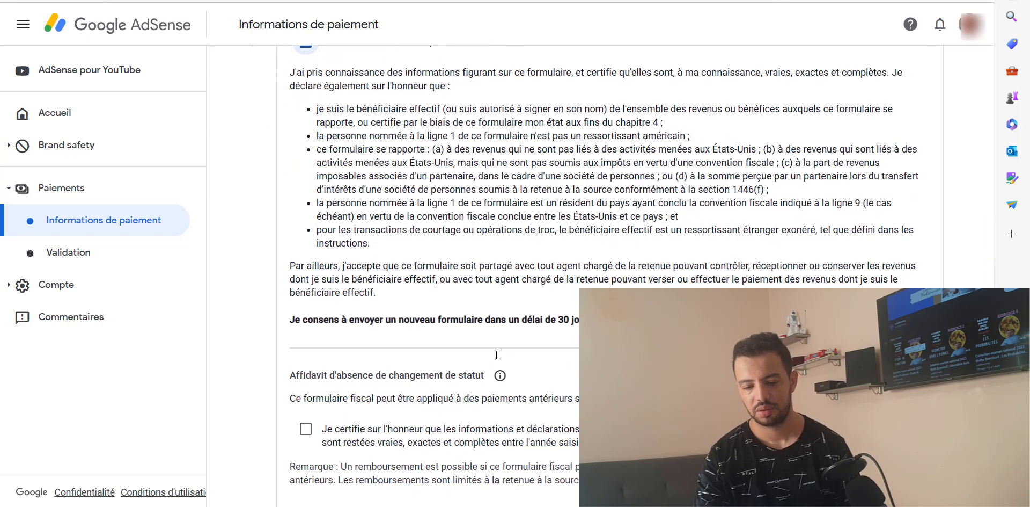
scroll(496, 354, down, 3)
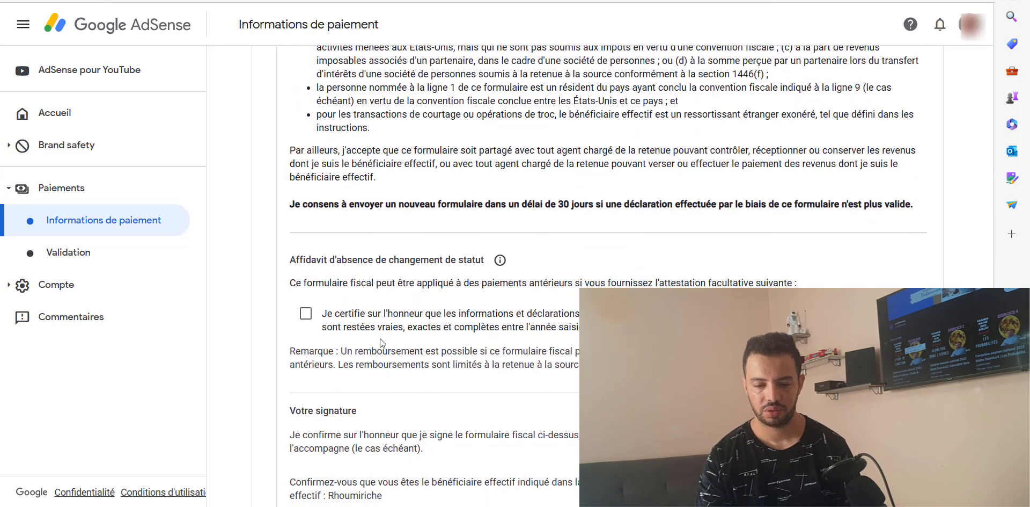
Step: Add the 2020 no-change-of-status affidavit with empty description, confirm beneficial ownership, and submit the form
click(306, 314)
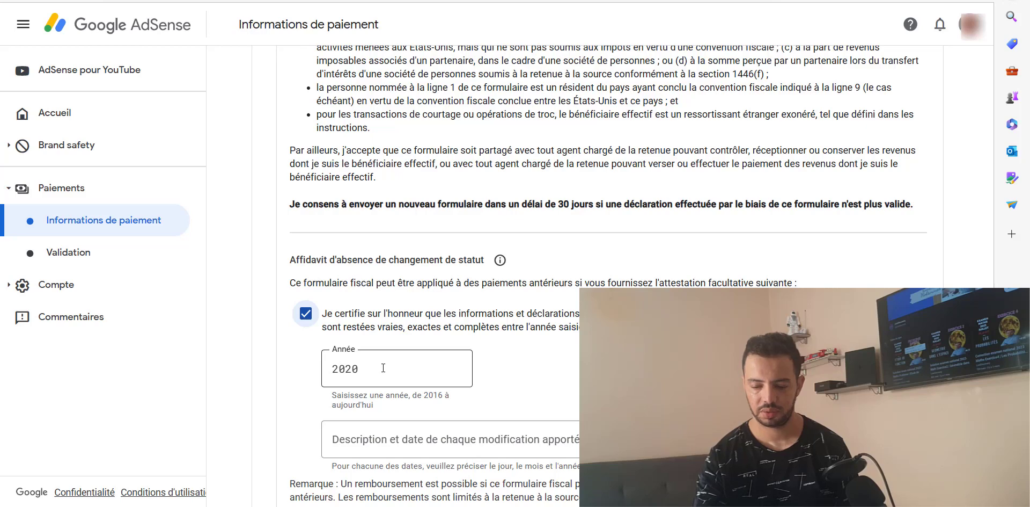
scroll(383, 368, down, 2)
click(438, 317)
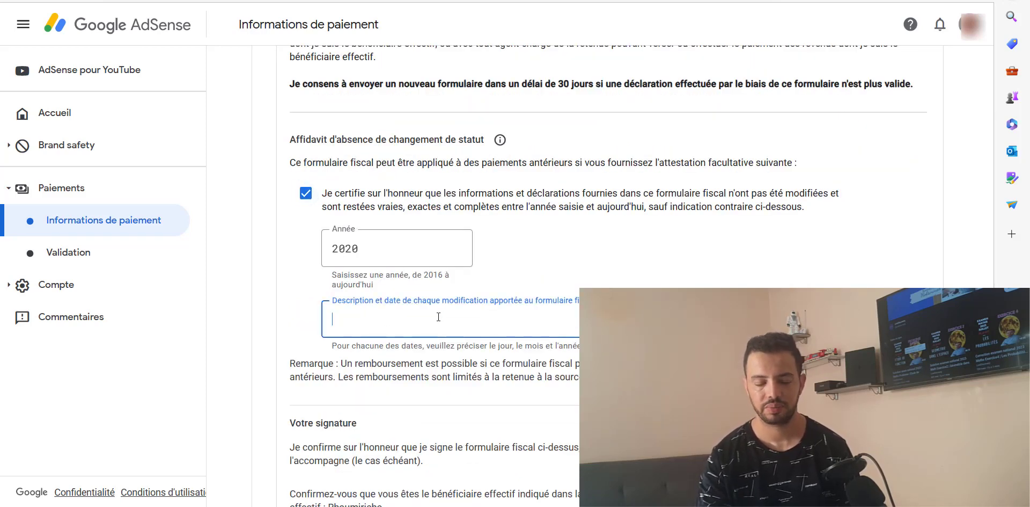
click(288, 330)
scroll(374, 402, down, 1)
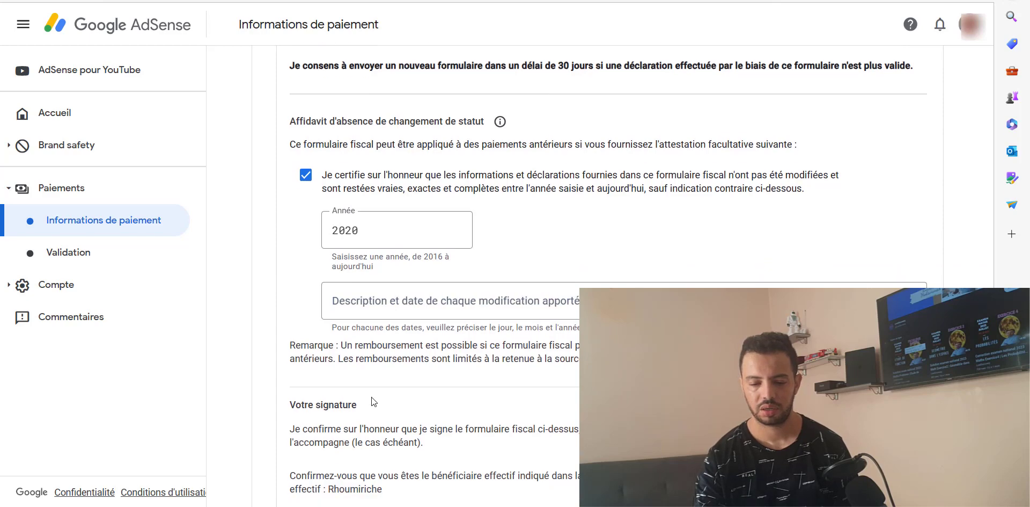
scroll(374, 402, down, 3)
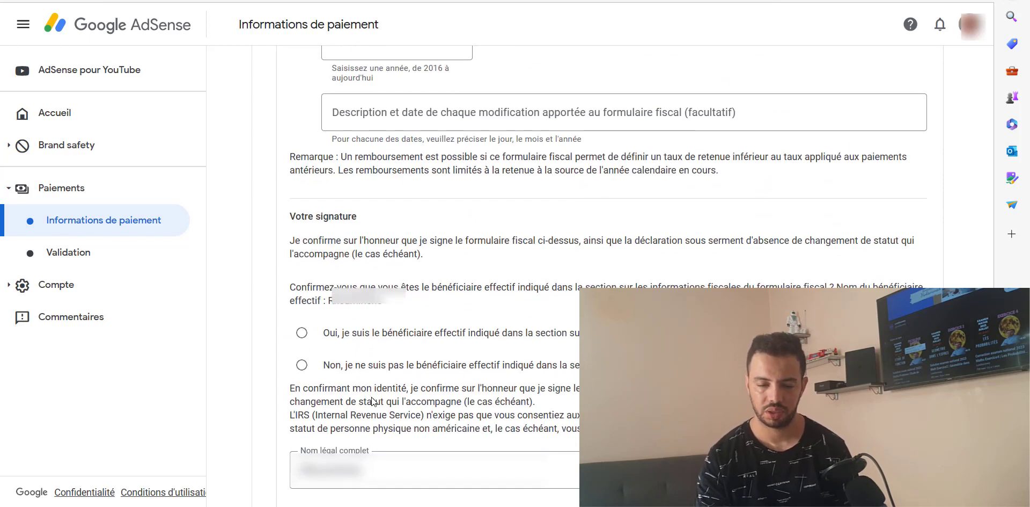
click(302, 333)
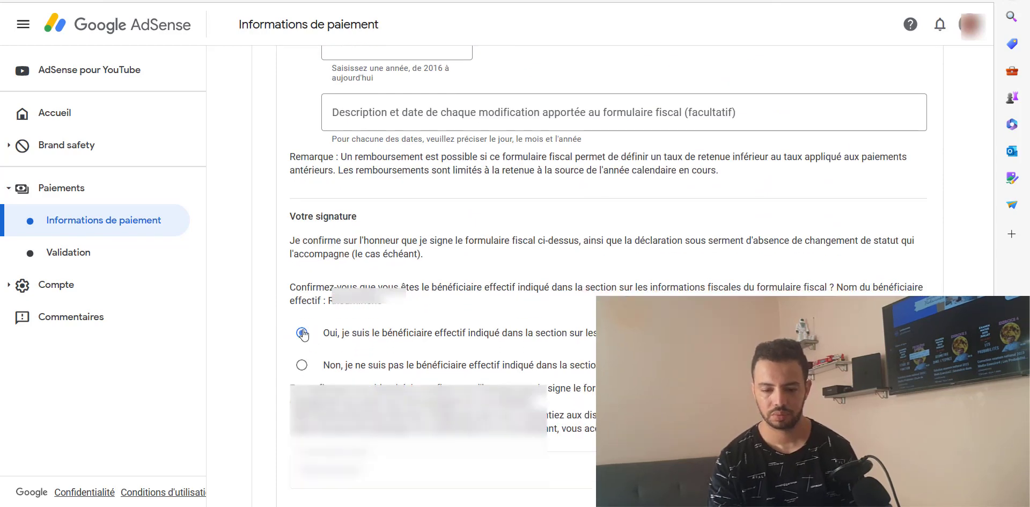
scroll(304, 334, down, 1)
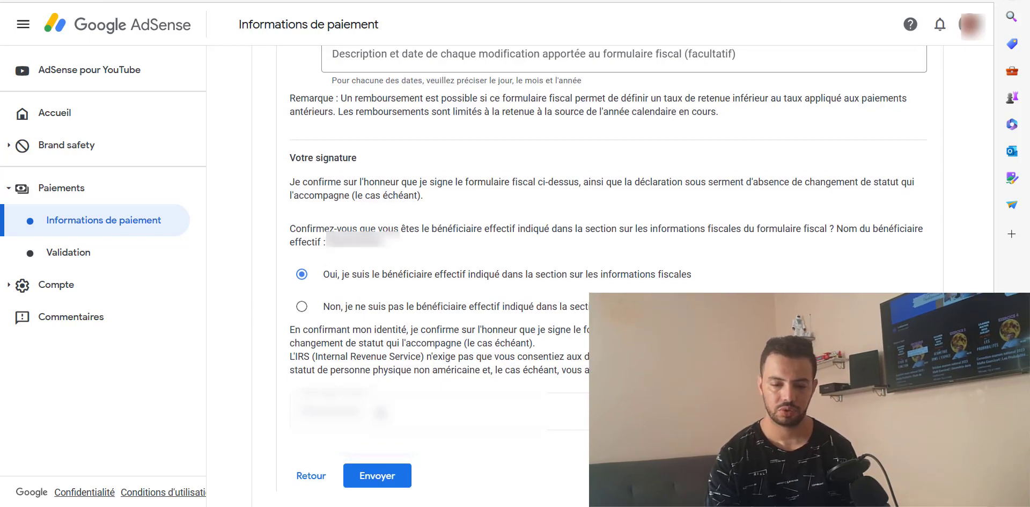
scroll(596, 268, up, 15)
scroll(596, 268, down, 15)
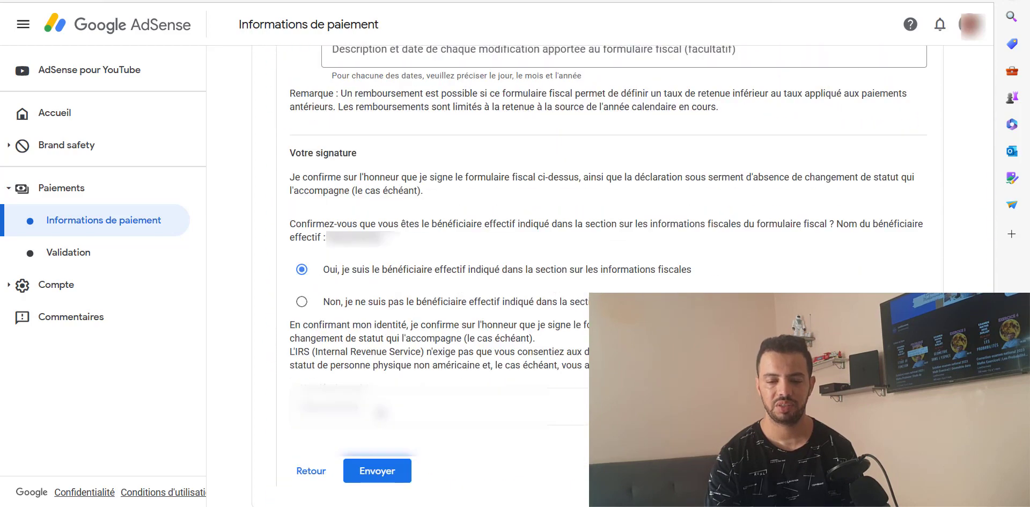
click(380, 472)
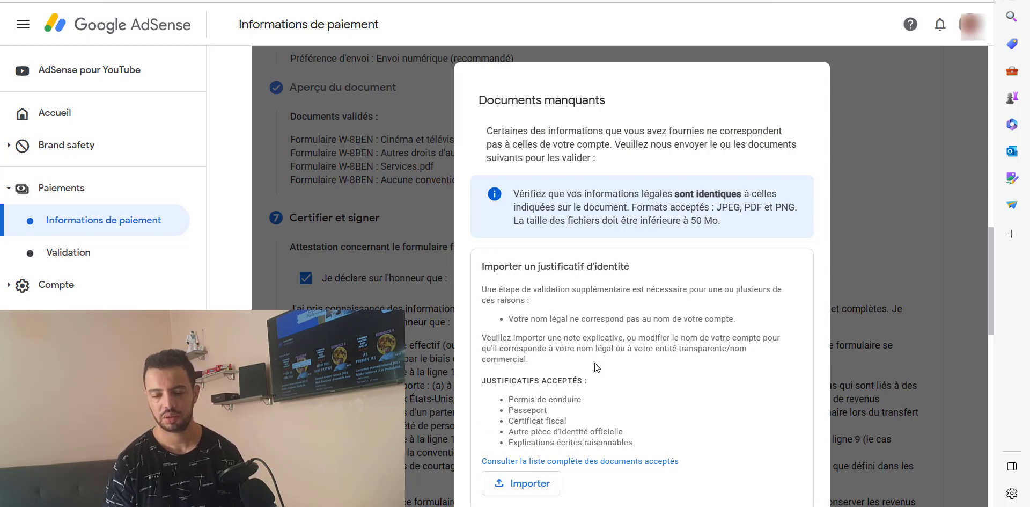
Step: Upload the ID file through Importer in Documents manquants and send the documents
scroll(597, 367, down, 2)
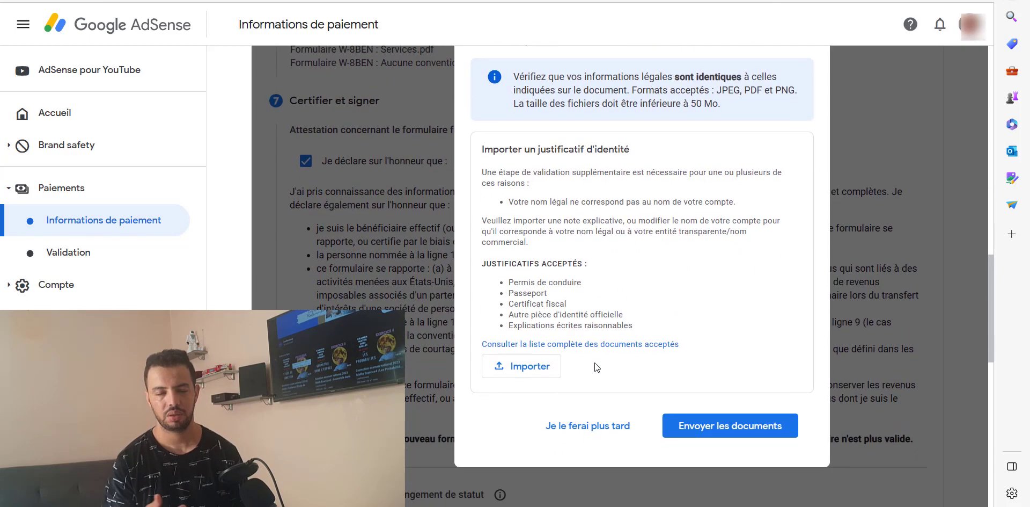
click(525, 366)
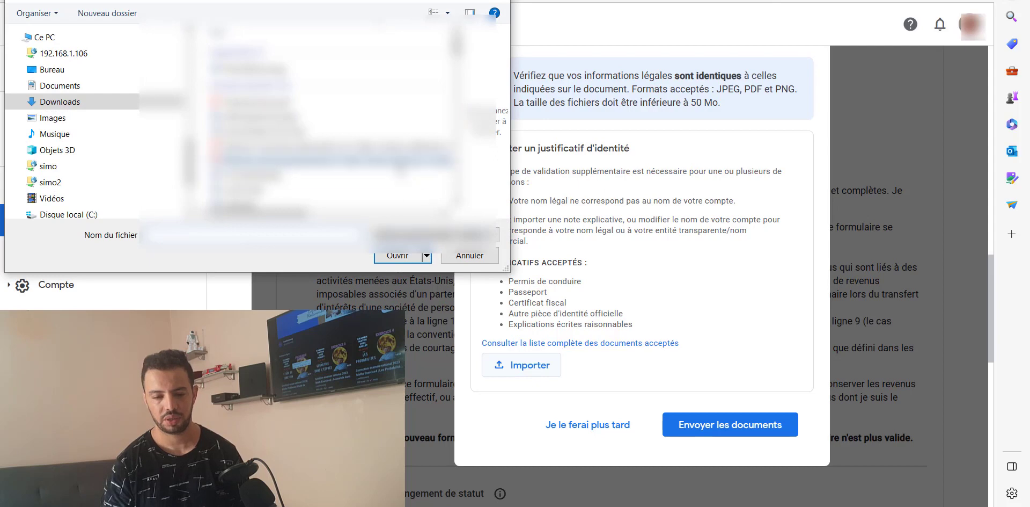
double_click(281, 66)
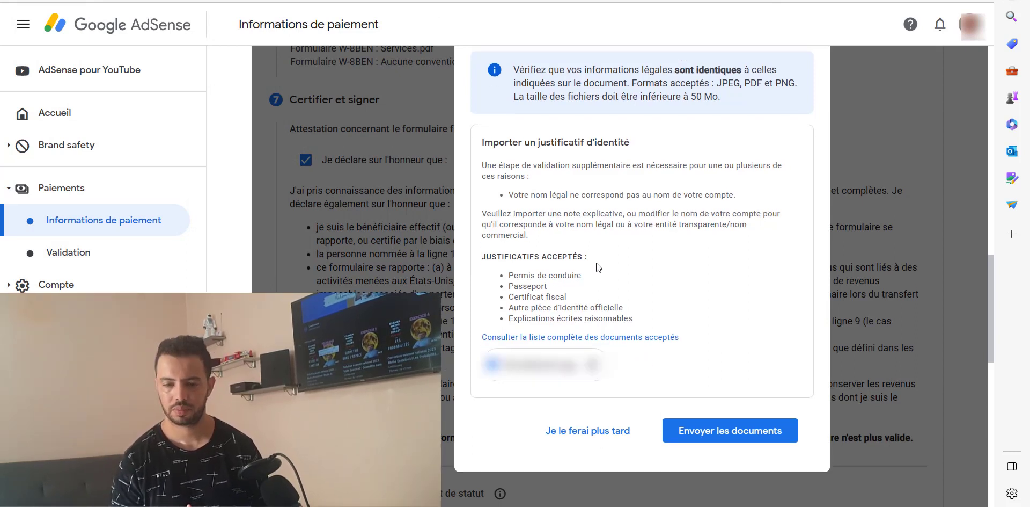
click(731, 430)
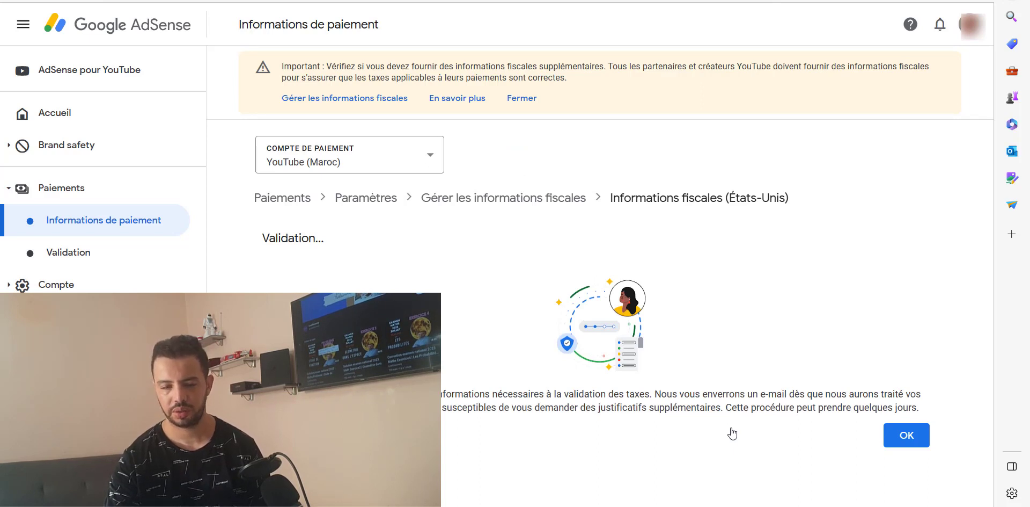
Step: Acknowledge the validation notice and review the approved W-8BEN with 10% royalty and 0% services rates
click(899, 437)
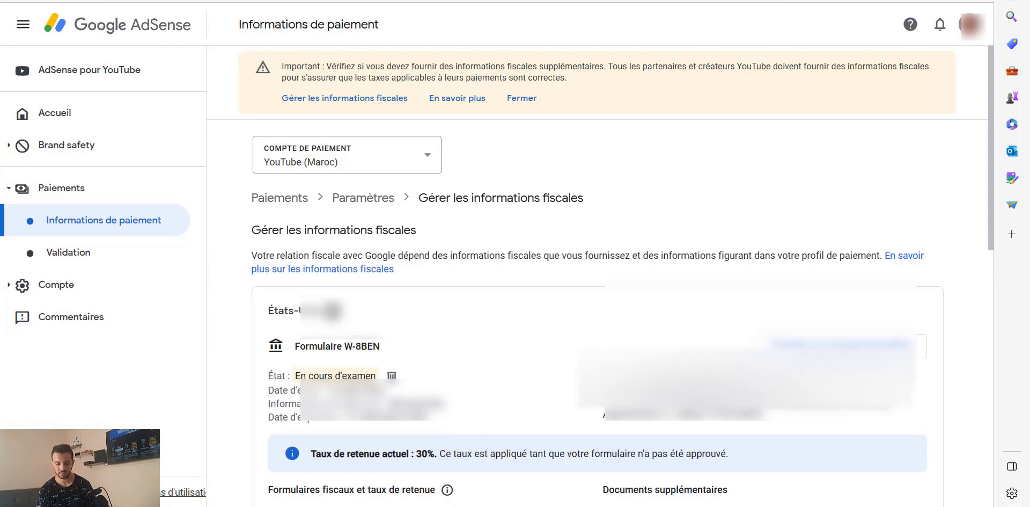
scroll(596, 268, down, 2)
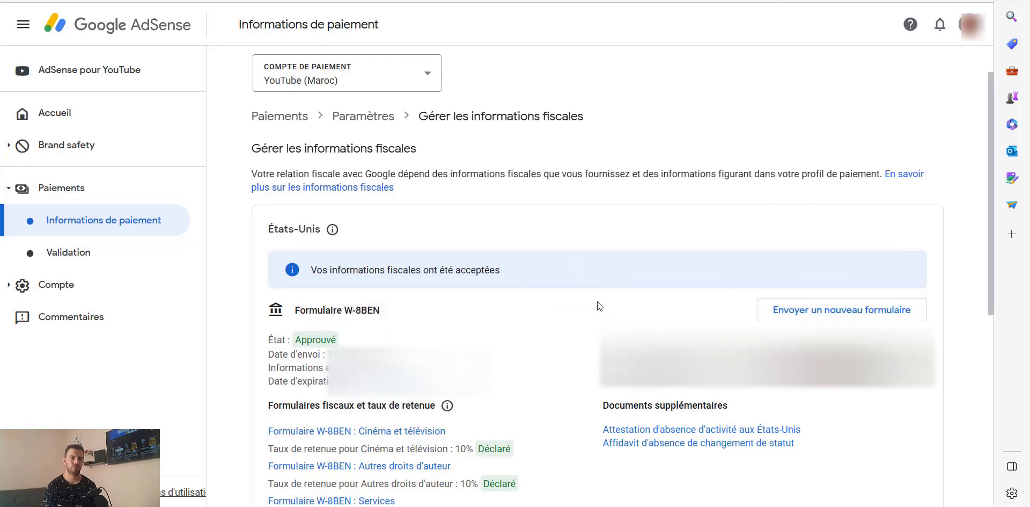
scroll(599, 306, down, 2)
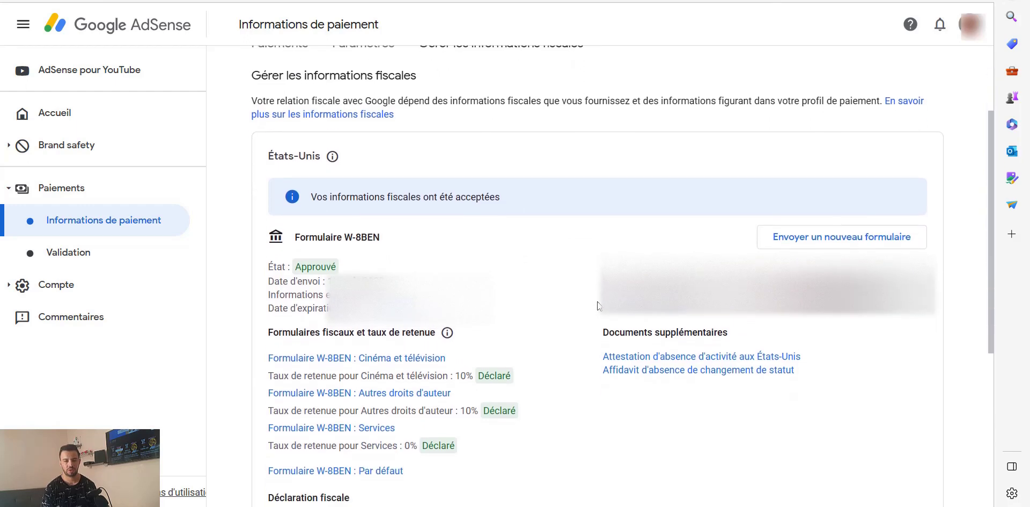
scroll(599, 306, down, 5)
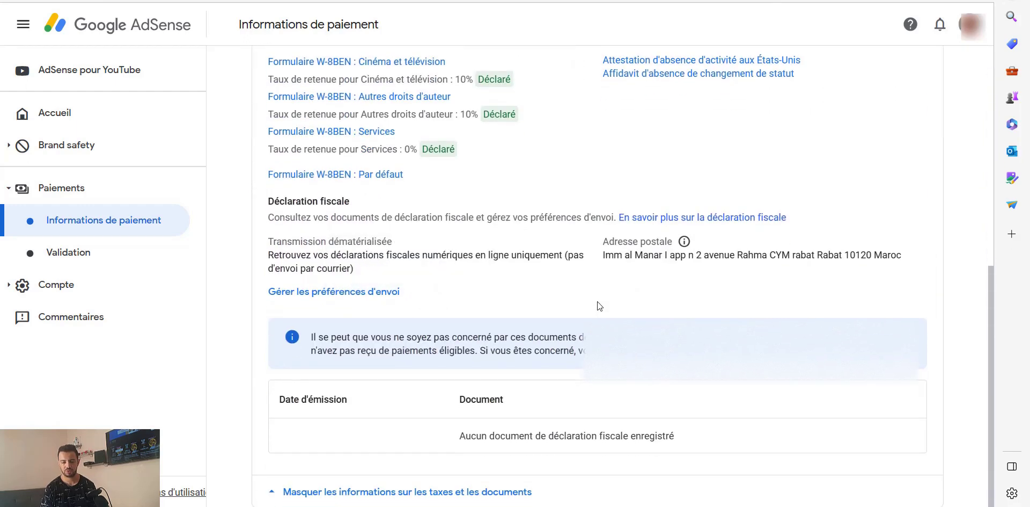